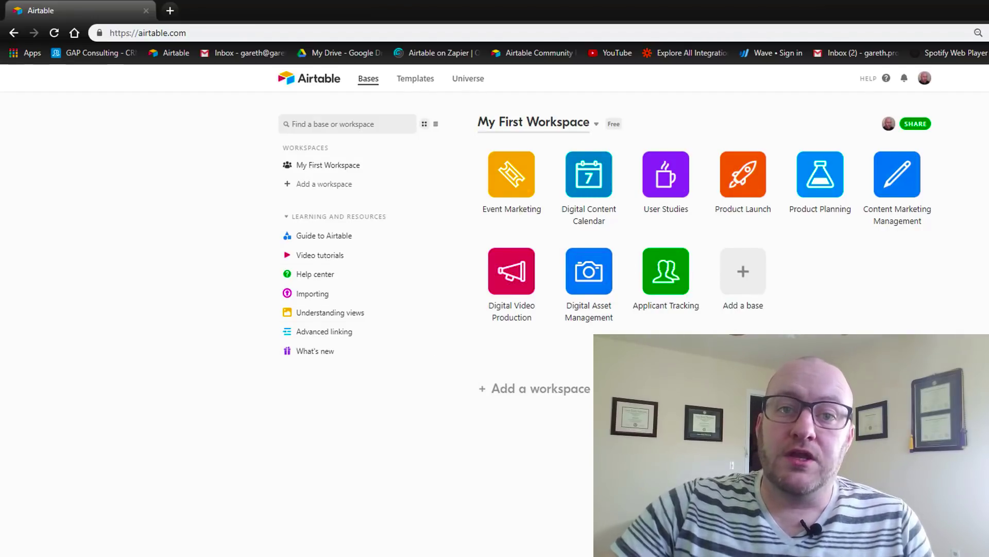
# Start a new blank base from scratch named Example CRM
pyautogui.click(743, 285)
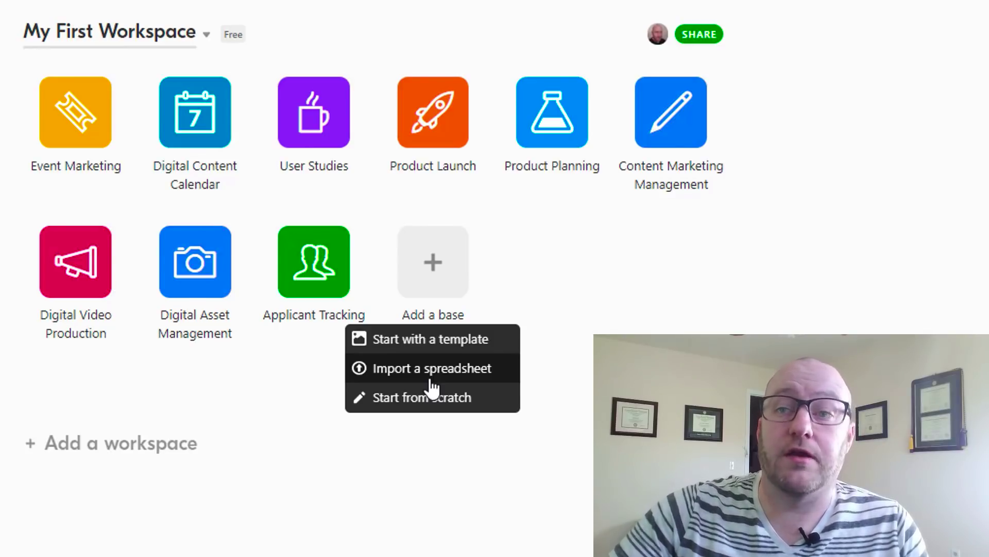
pyautogui.click(438, 402)
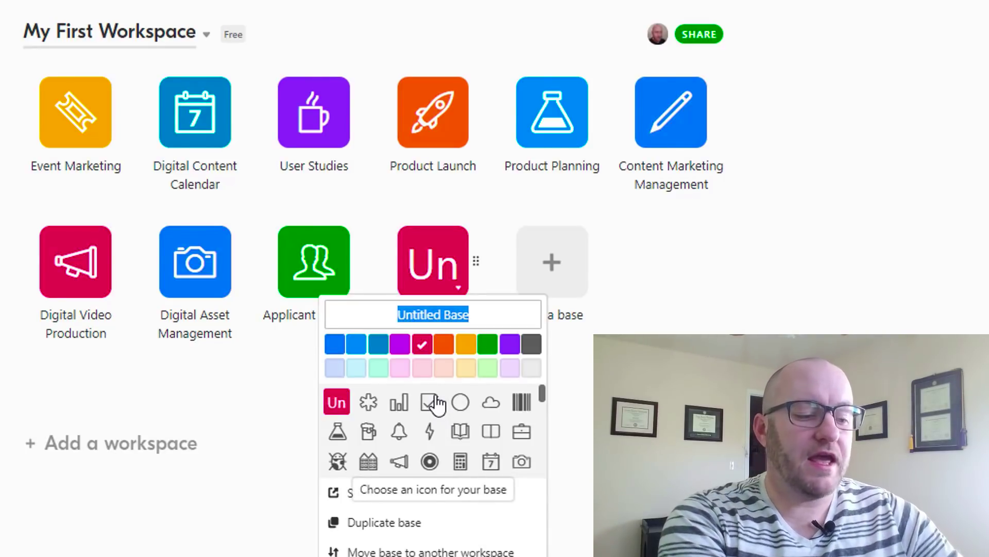
pyautogui.write('Example ')
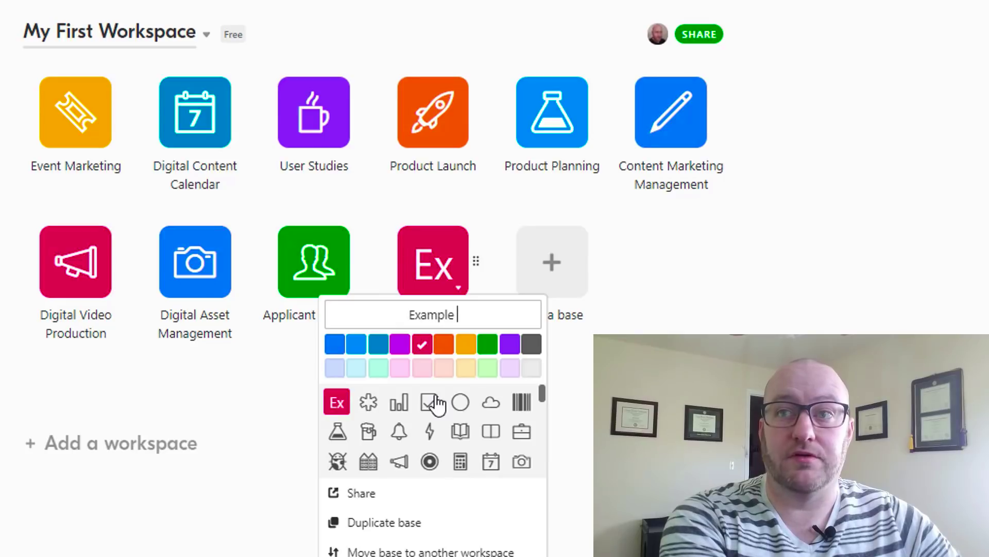
pyautogui.write('CRM')
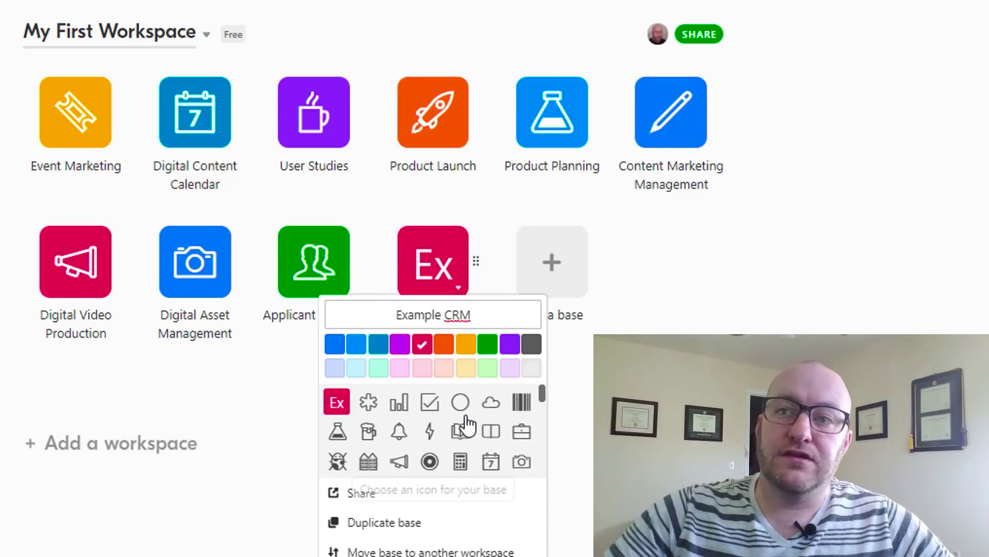
# Give the Example CRM base the people icon in blue
pyautogui.scroll(-2, 464, 427)
pyautogui.scroll(-1, 413, 436)
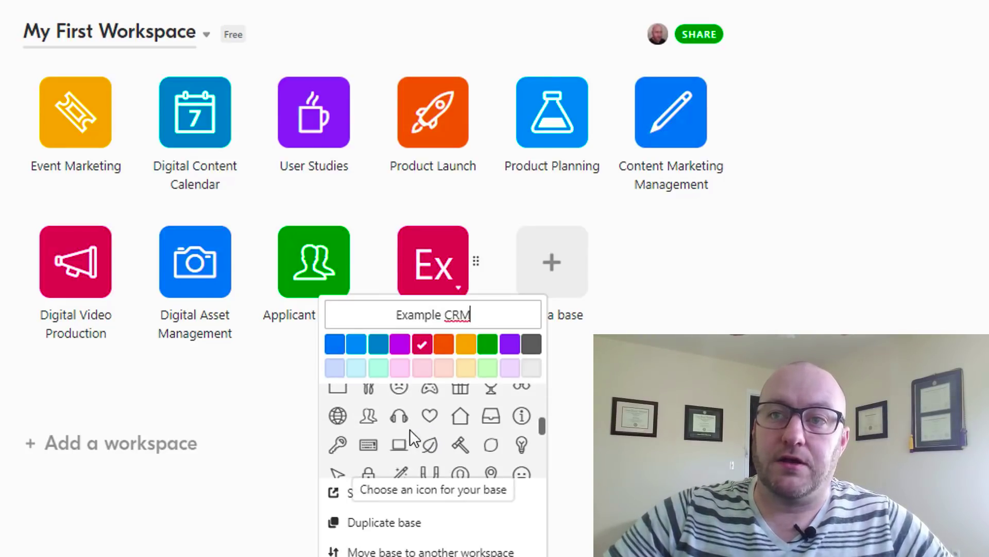
pyautogui.scroll(-3, 417, 451)
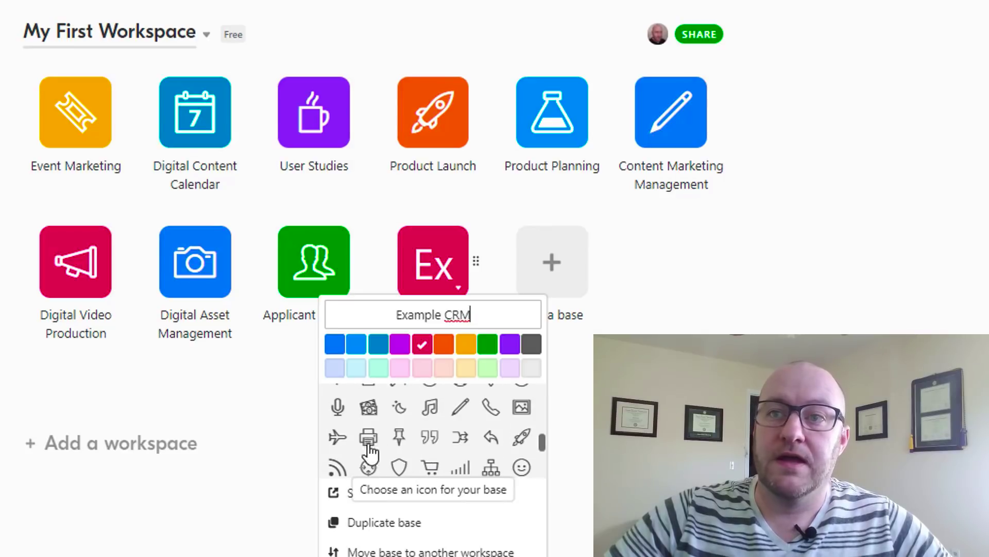
pyautogui.scroll(-3, 402, 441)
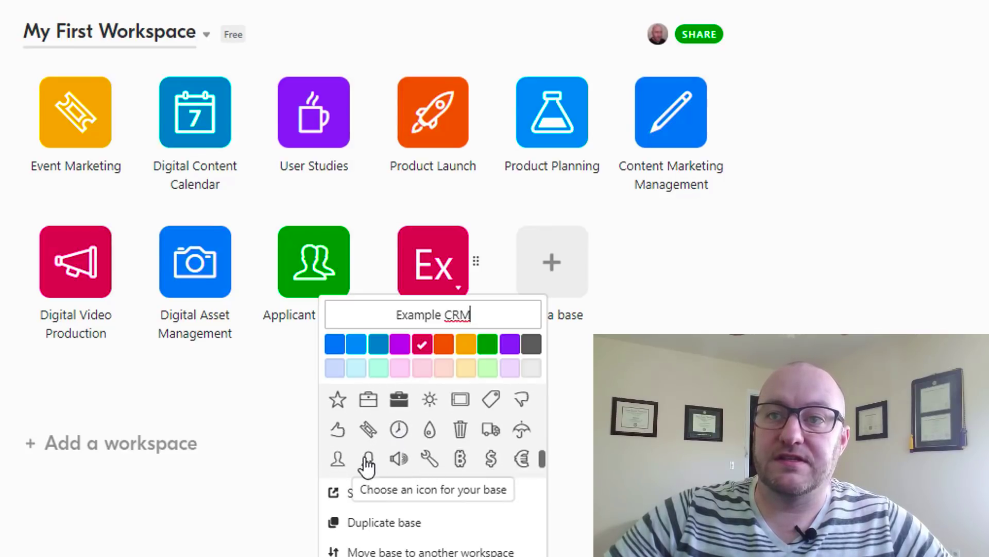
pyautogui.scroll(3, 449, 459)
pyautogui.scroll(1, 431, 454)
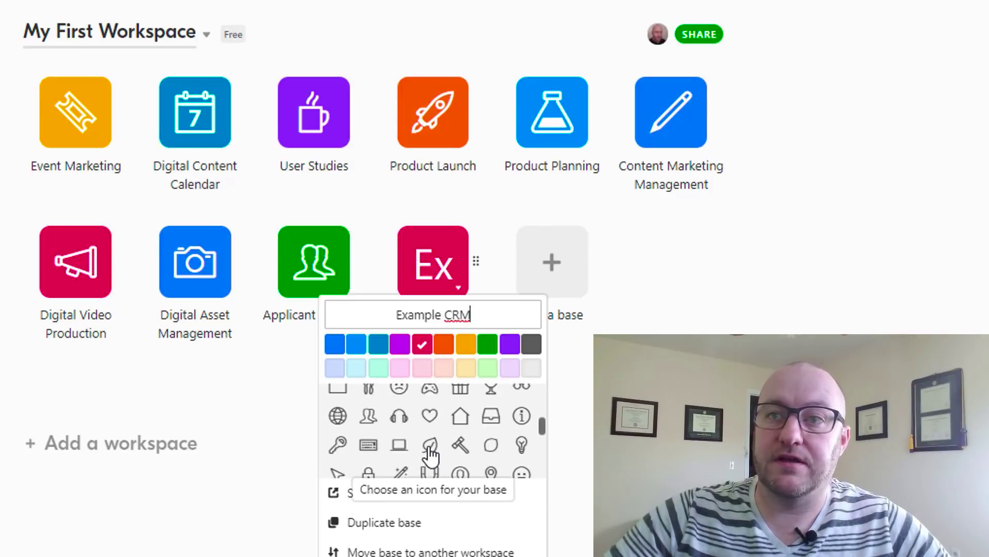
pyautogui.scroll(2, 412, 456)
pyautogui.scroll(-2, 392, 443)
pyautogui.click(367, 417)
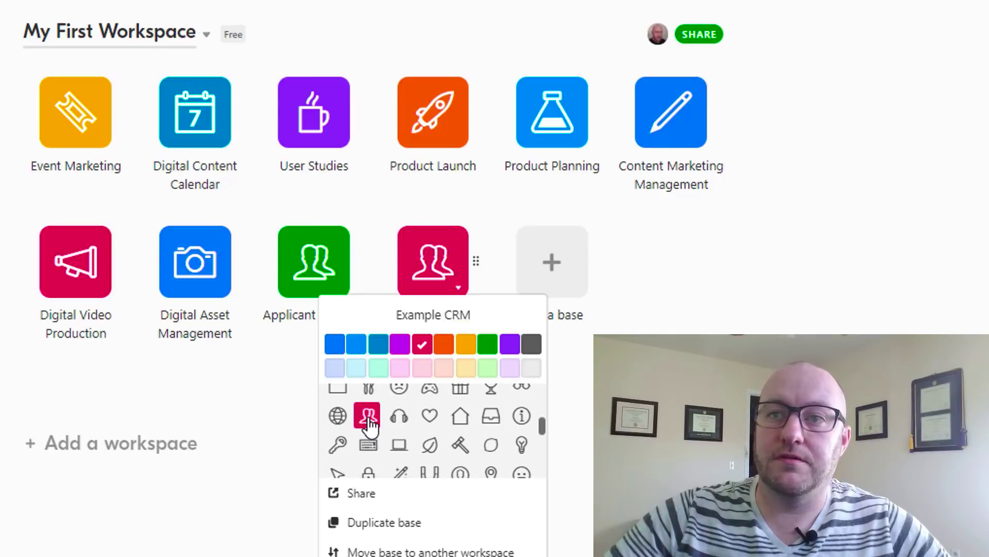
pyautogui.click(359, 345)
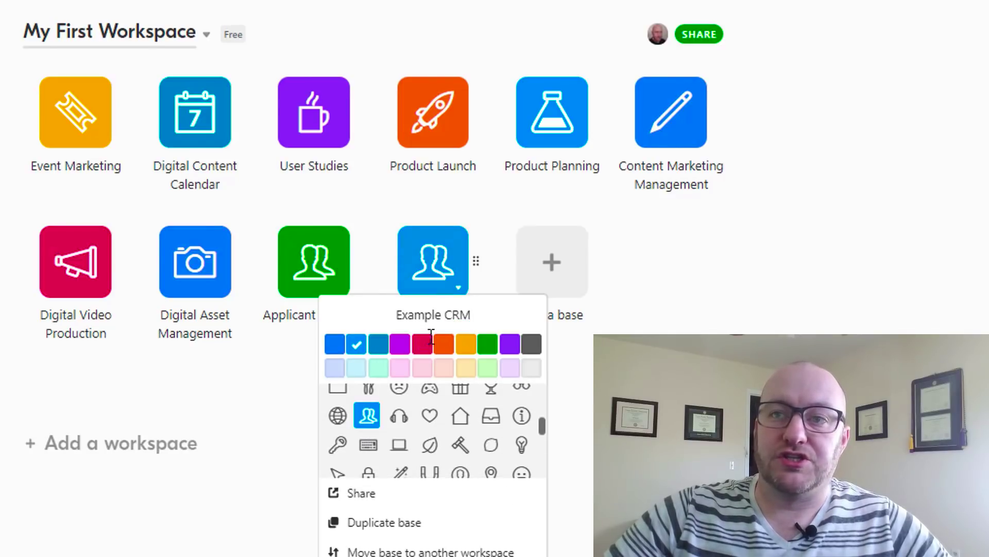
pyautogui.press('Escape')
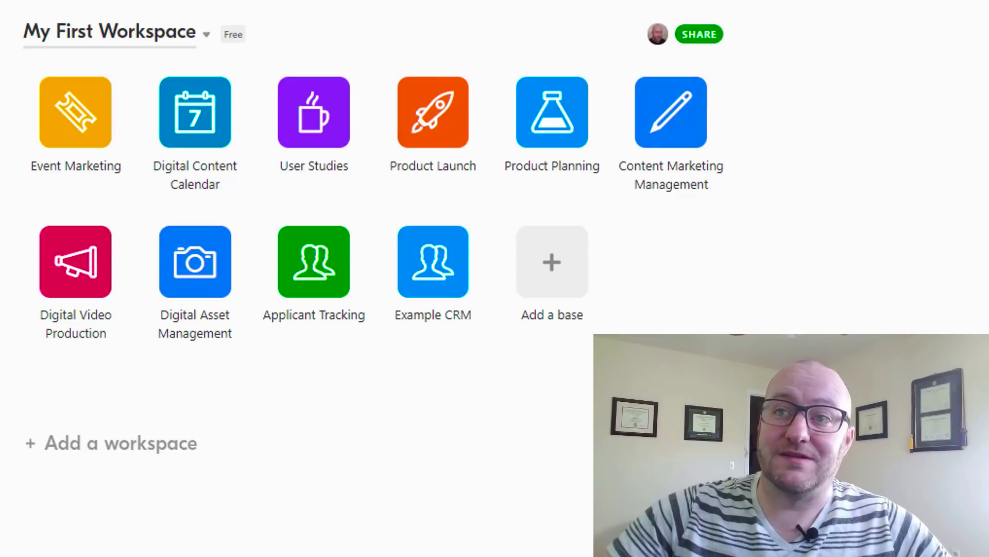
# Open the Example CRM base tile, showing Table 1 with Name, Notes and Attachments fields
pyautogui.moveTo(435, 282)
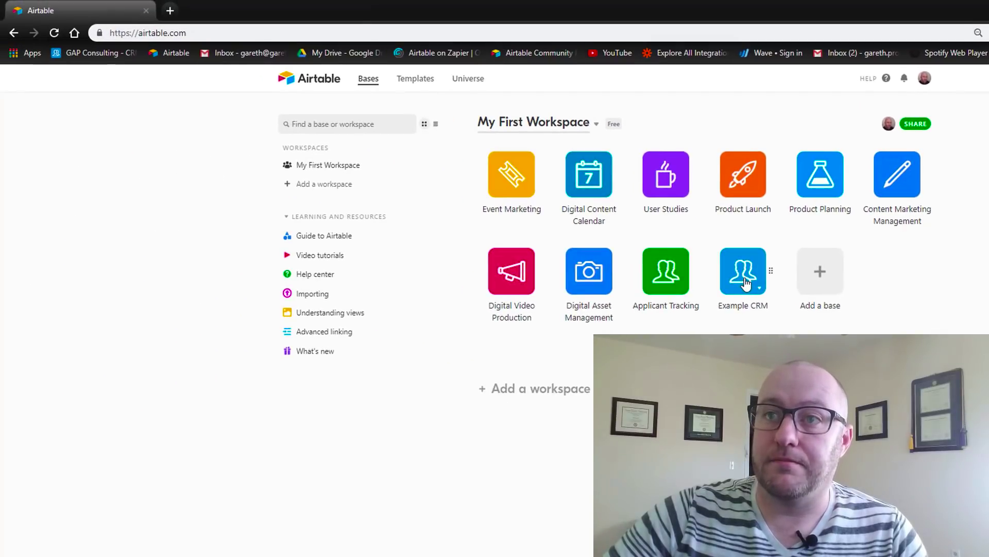
pyautogui.click(745, 282)
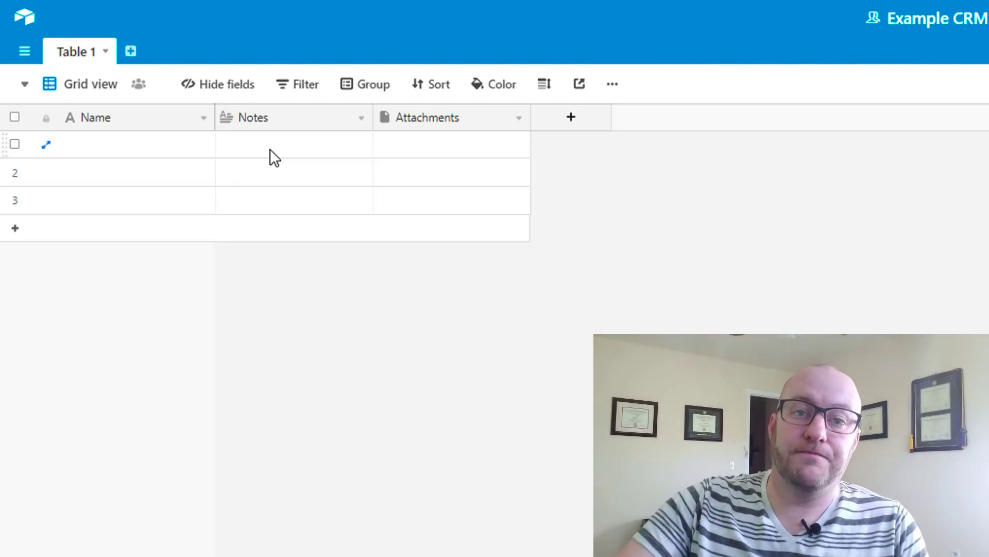
# Rename Table 1 to Contacts
pyautogui.click(101, 57)
pyautogui.click(93, 82)
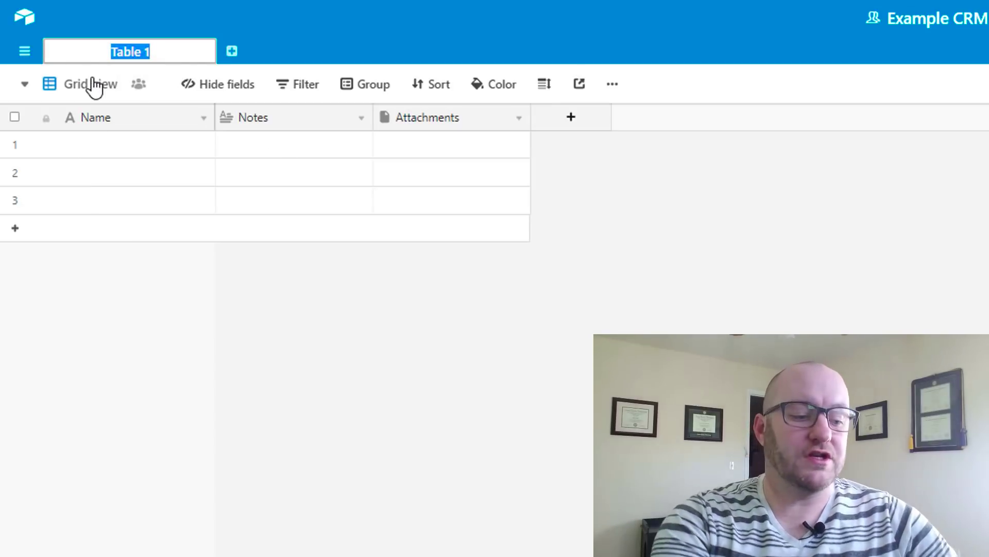
pyautogui.write('Contacts')
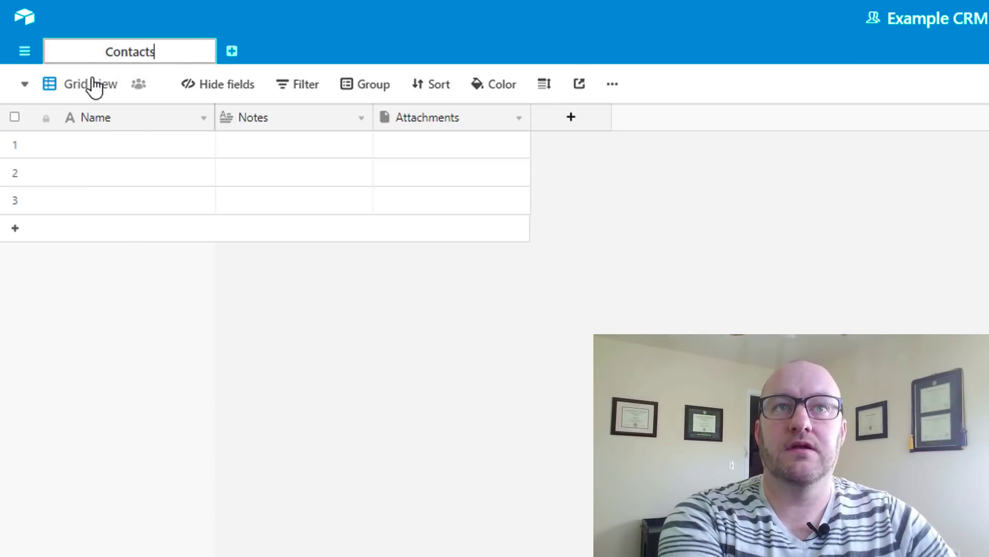
pyautogui.press('Return')
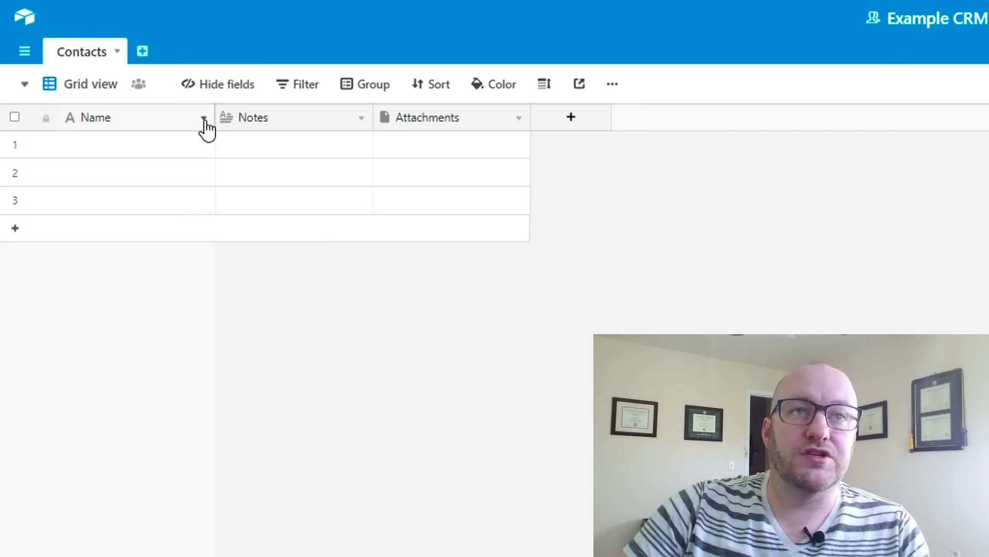
# Delete the Notes and Attachments fields, leaving only Name
pyautogui.rightClick(326, 128)
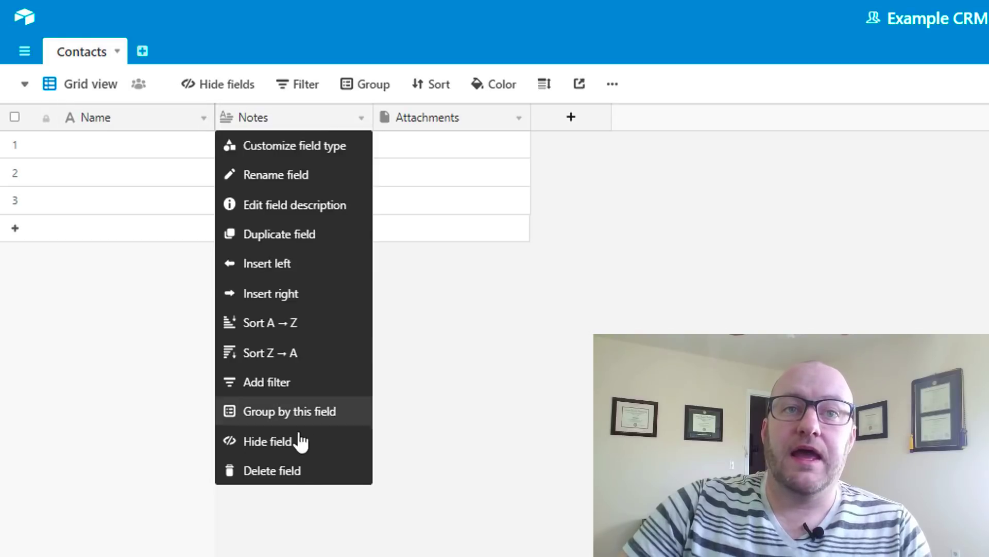
pyautogui.click(291, 477)
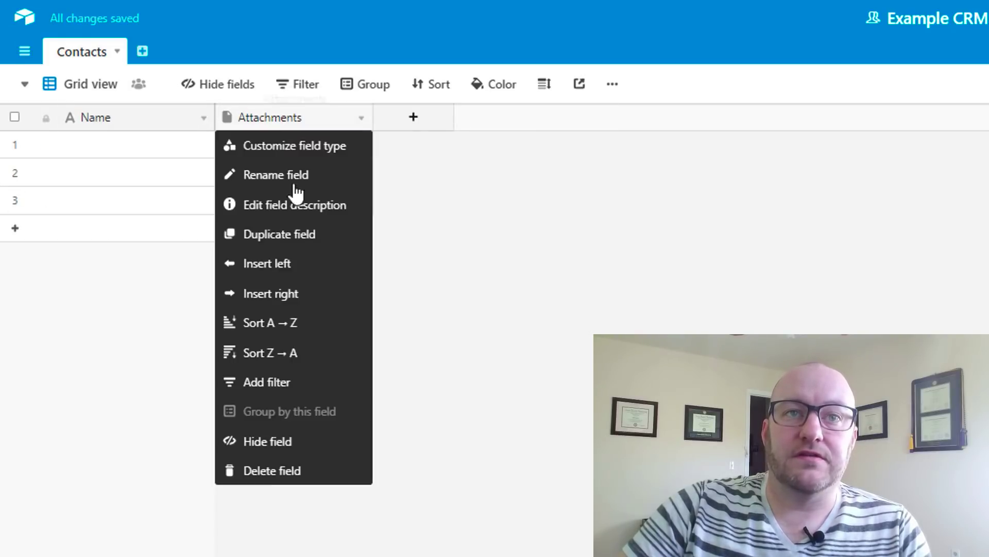
pyautogui.click(294, 470)
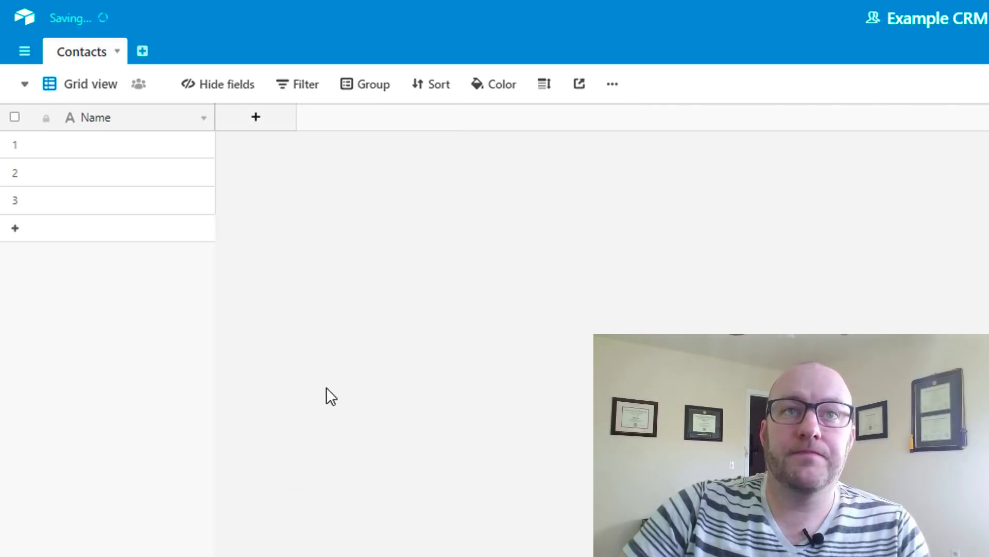
# Add First Name and Last Name single line text fields and narrow their columns
pyautogui.click(247, 117)
pyautogui.write('First Name')
pyautogui.press('Tab')
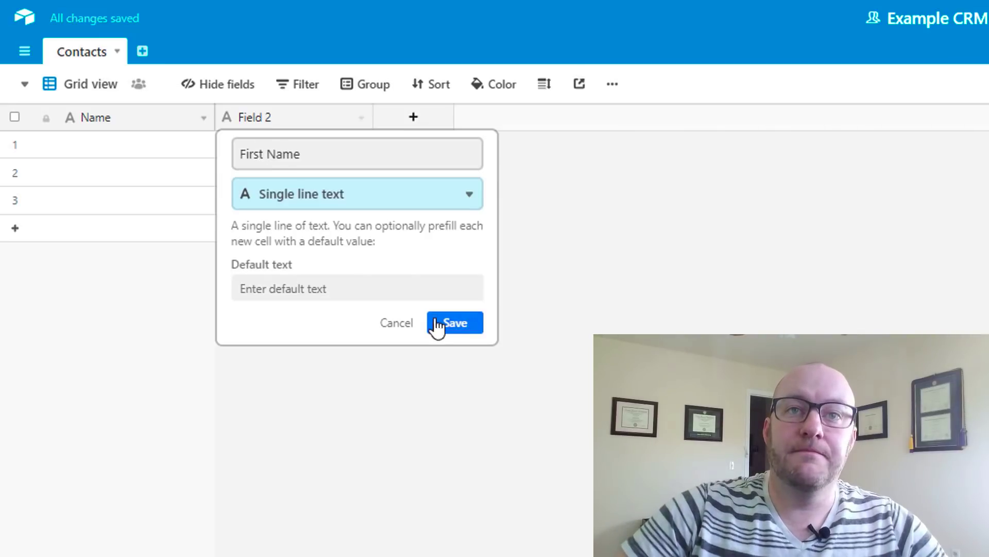
pyautogui.click(443, 325)
pyautogui.click(409, 122)
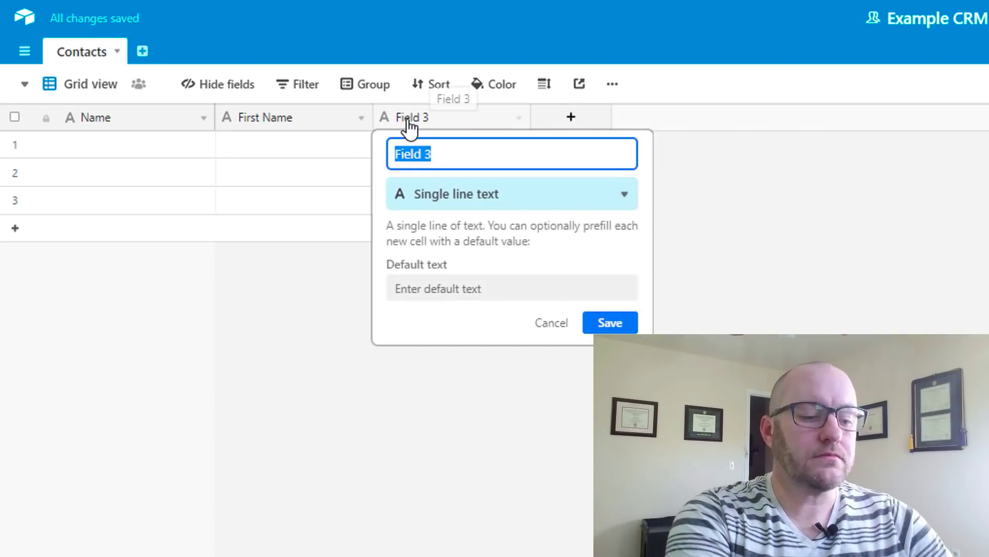
pyautogui.write('Last Name')
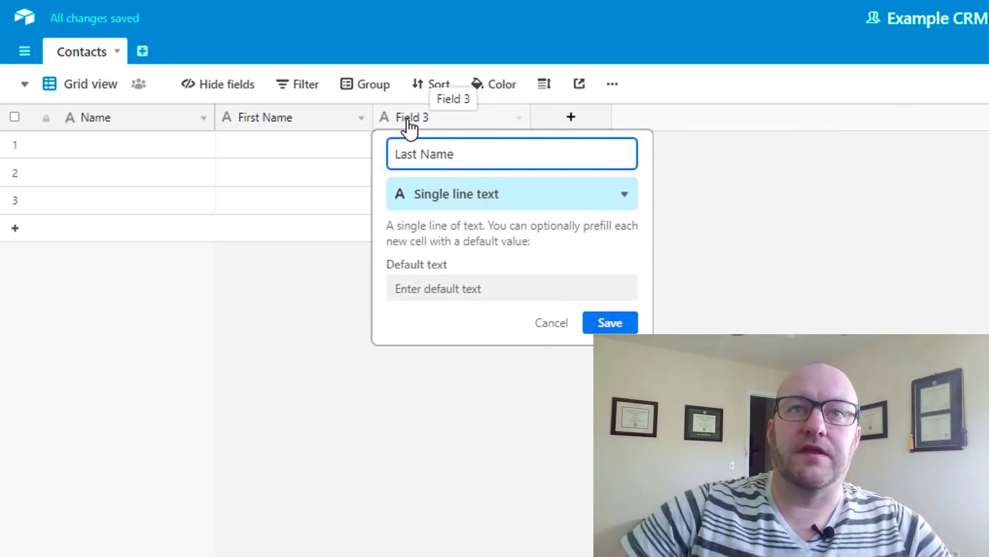
pyautogui.click(608, 323)
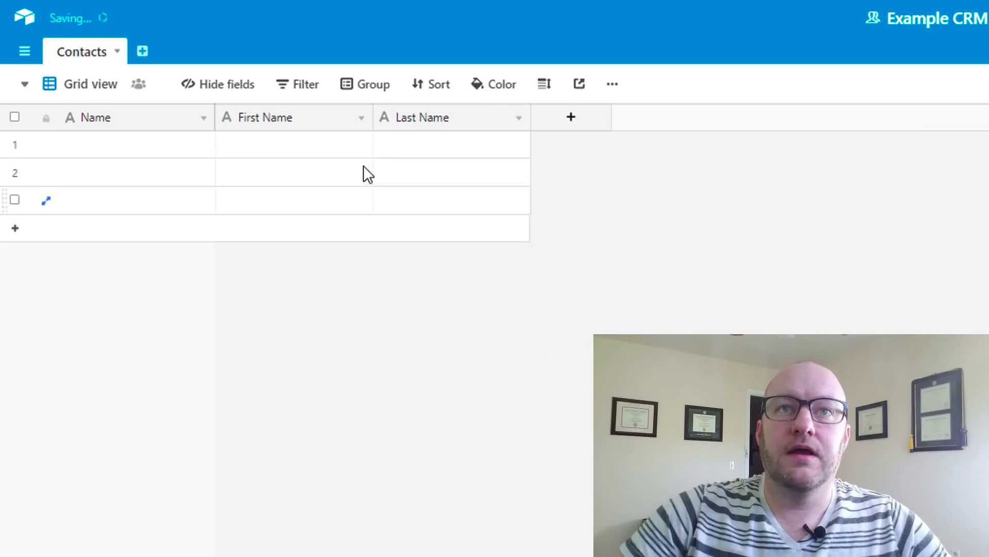
pyautogui.moveTo(371, 124); pyautogui.dragTo(331, 122)
pyautogui.moveTo(483, 123); pyautogui.dragTo(446, 121)
# Rename the primary Name field to Full Name
pyautogui.click(203, 118)
pyautogui.click(165, 147)
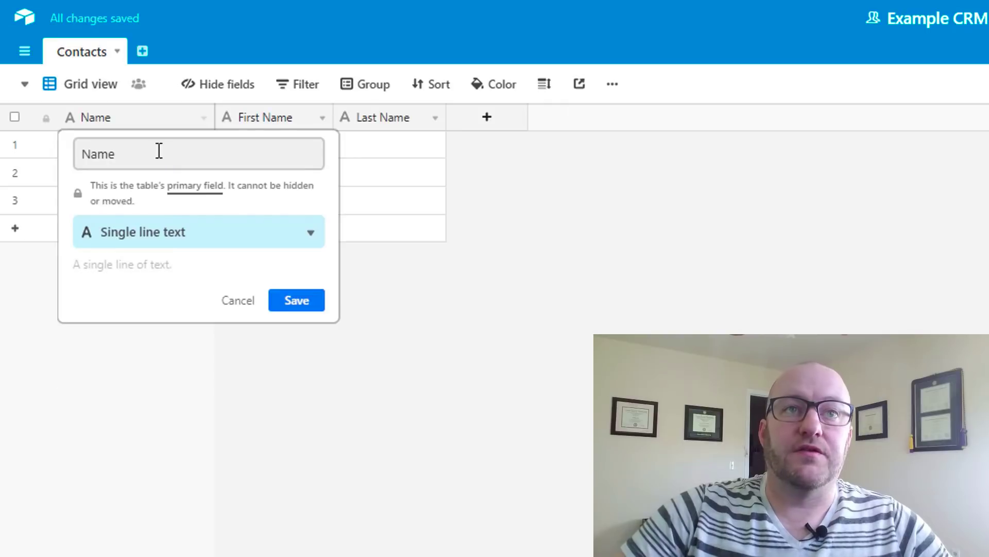
pyautogui.write('Full')
pyautogui.press('Return')
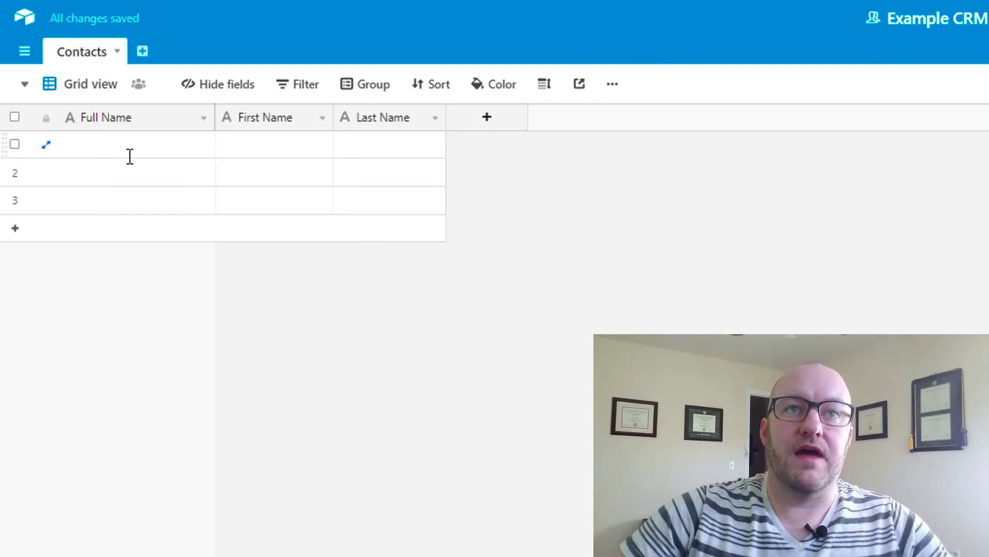
# Change the Full Name field type to Formula
pyautogui.click(204, 119)
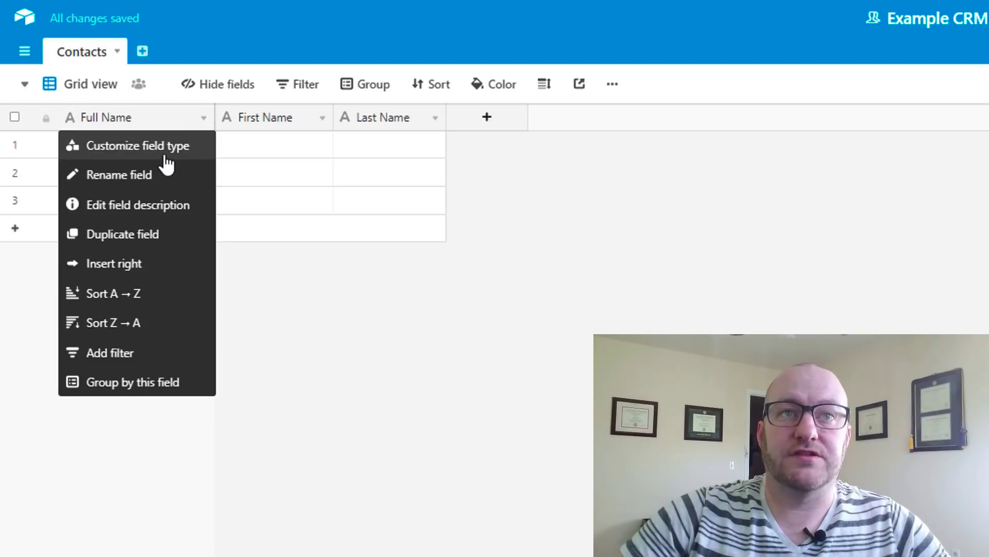
pyautogui.click(164, 152)
pyautogui.click(169, 238)
pyautogui.write('f')
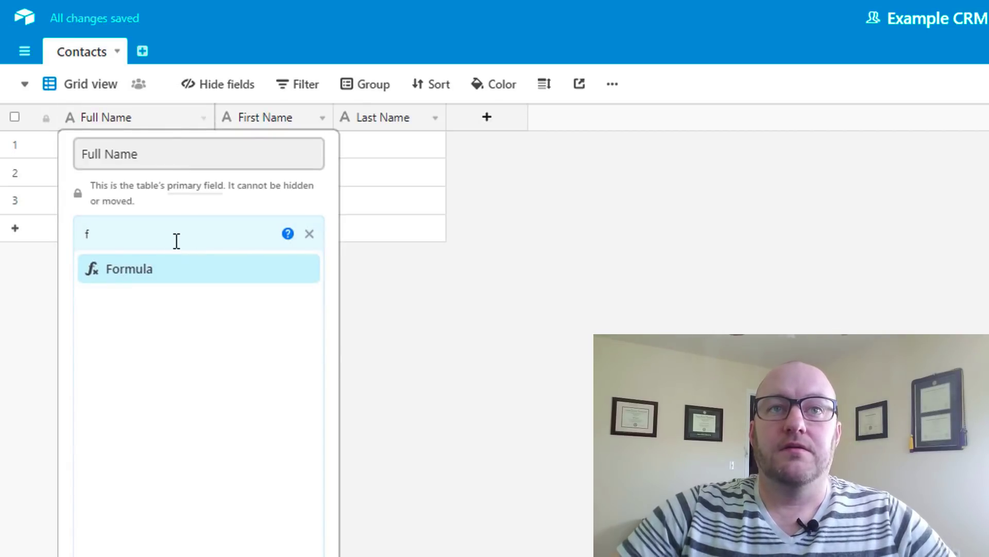
pyautogui.click(309, 235)
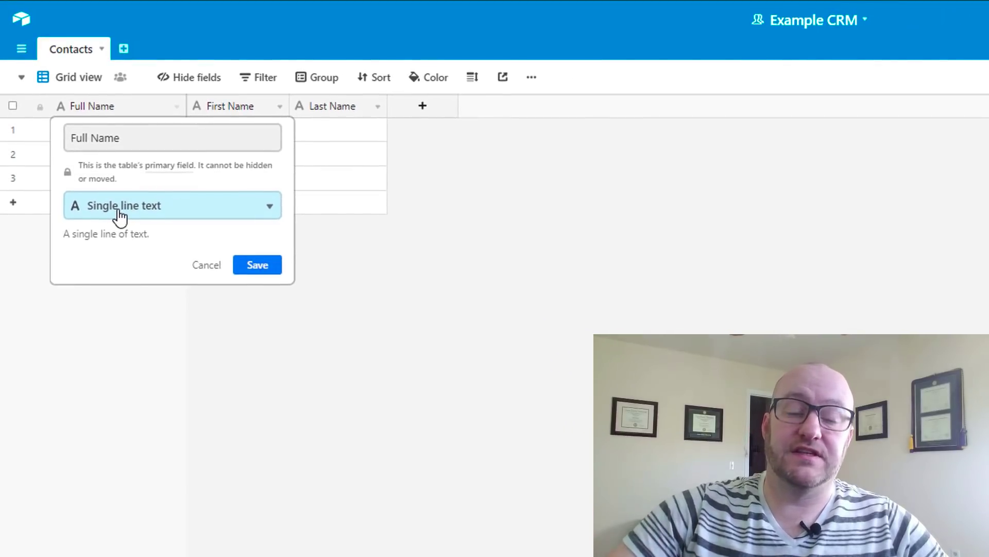
pyautogui.click(118, 210)
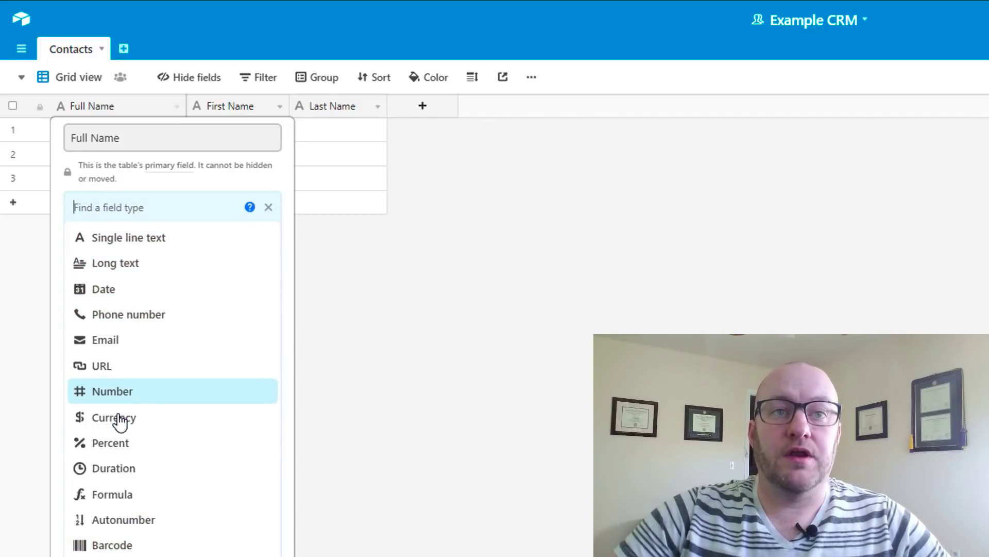
pyautogui.click(112, 495)
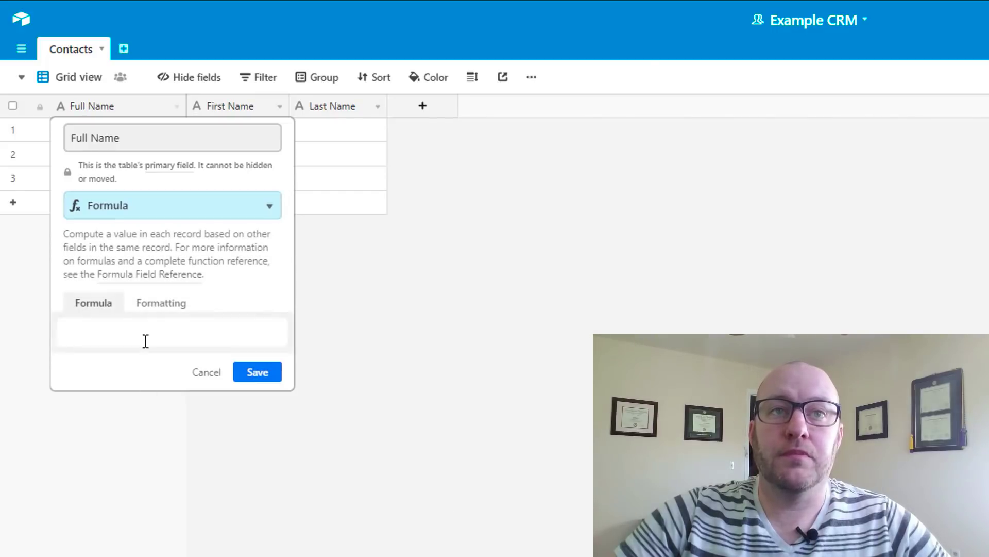
pyautogui.click(140, 335)
# Enter the formula CONCATENATE({First Name}," ",{Last Name}) and save it
pyautogui.write('cont')
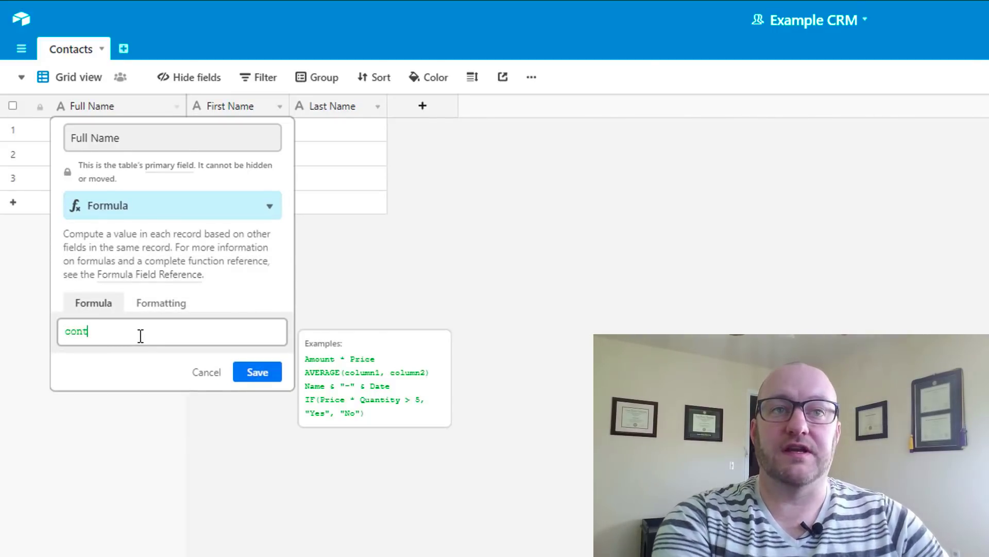
pyautogui.press('BackSpace')
pyautogui.write('c')
pyautogui.press('Tab')
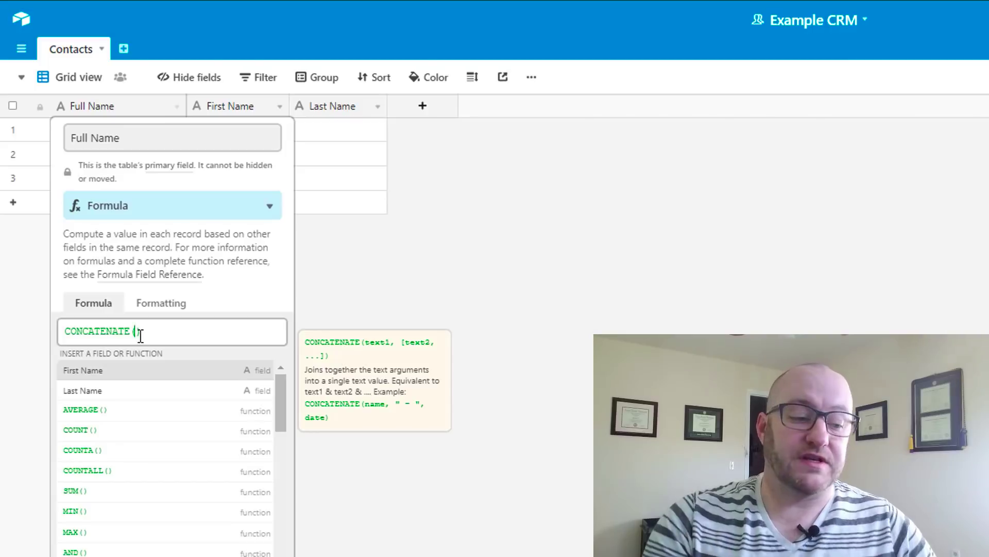
pyautogui.write('{First Name}')
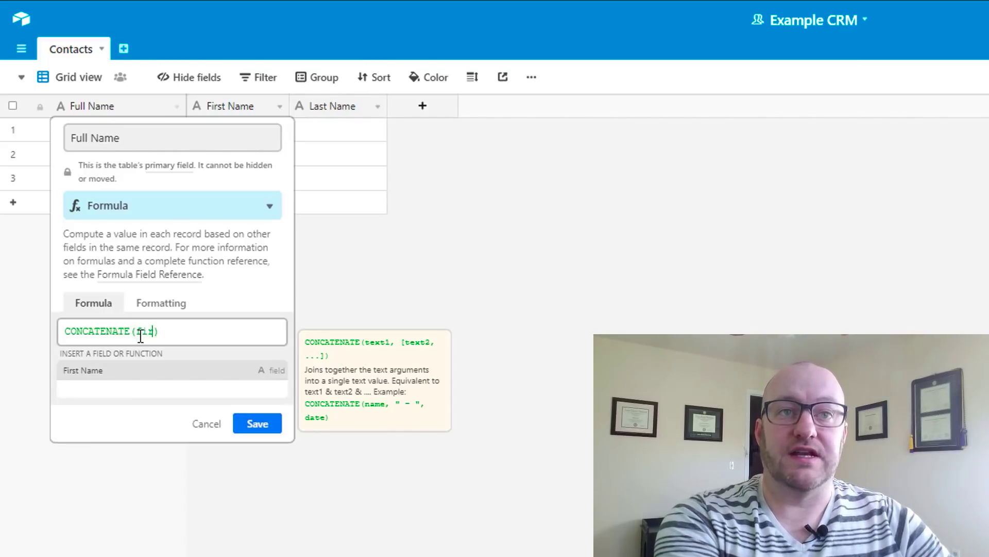
pyautogui.write(',')
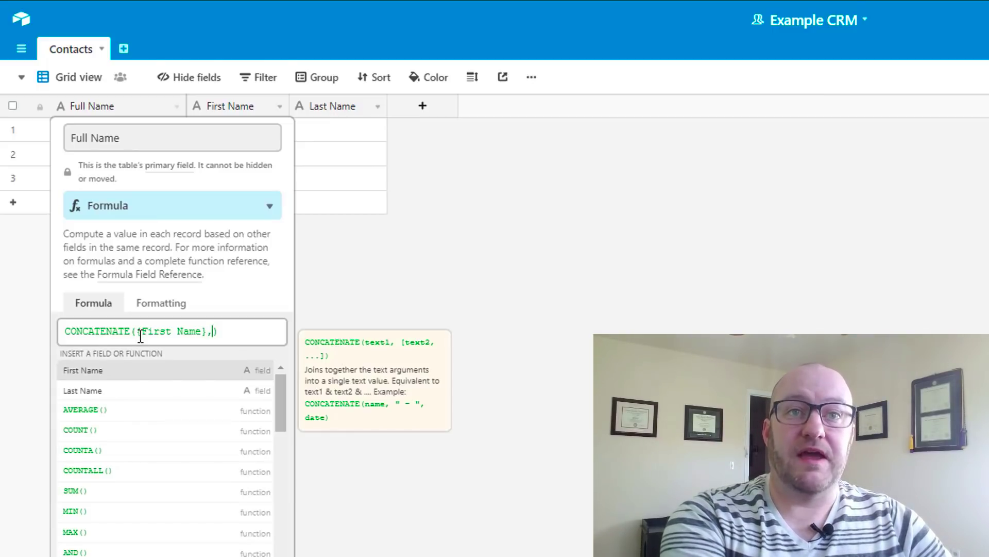
pyautogui.write('" ",')
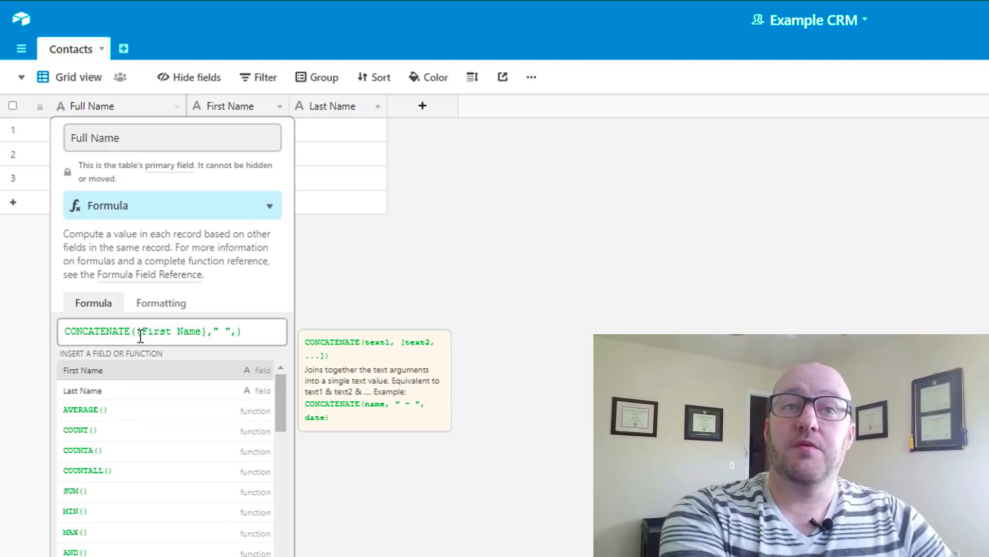
pyautogui.write('{Last Name}')
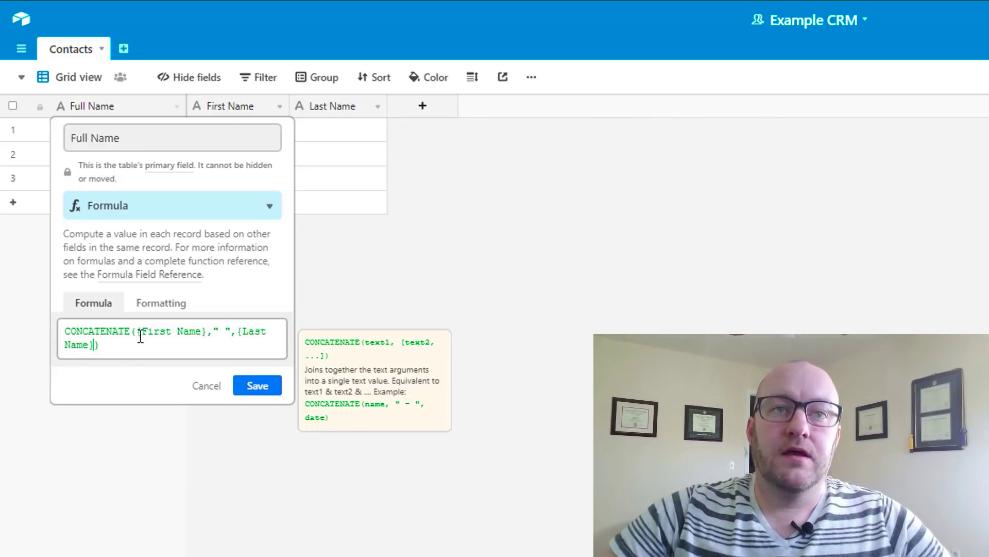
pyautogui.click(258, 390)
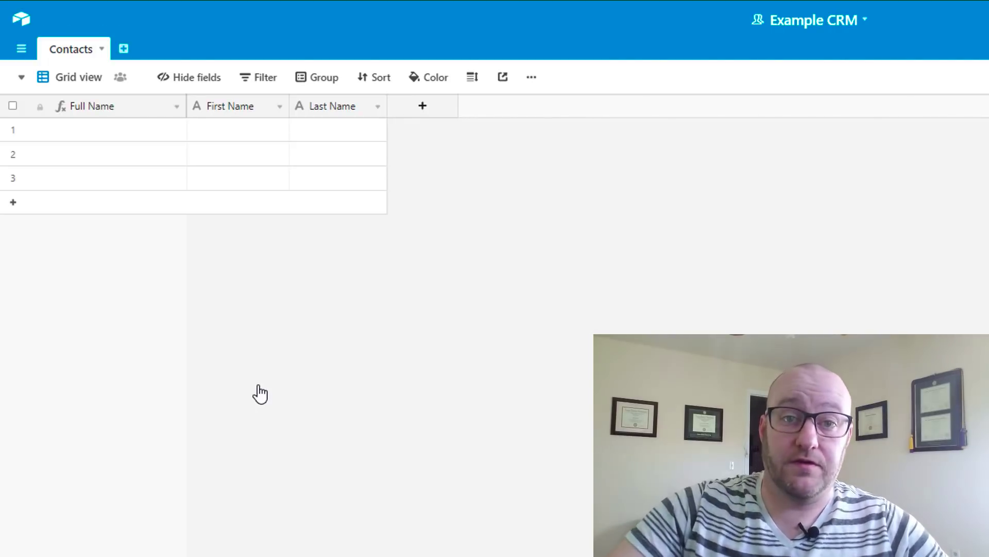
pyautogui.click(131, 133)
pyautogui.click(221, 135)
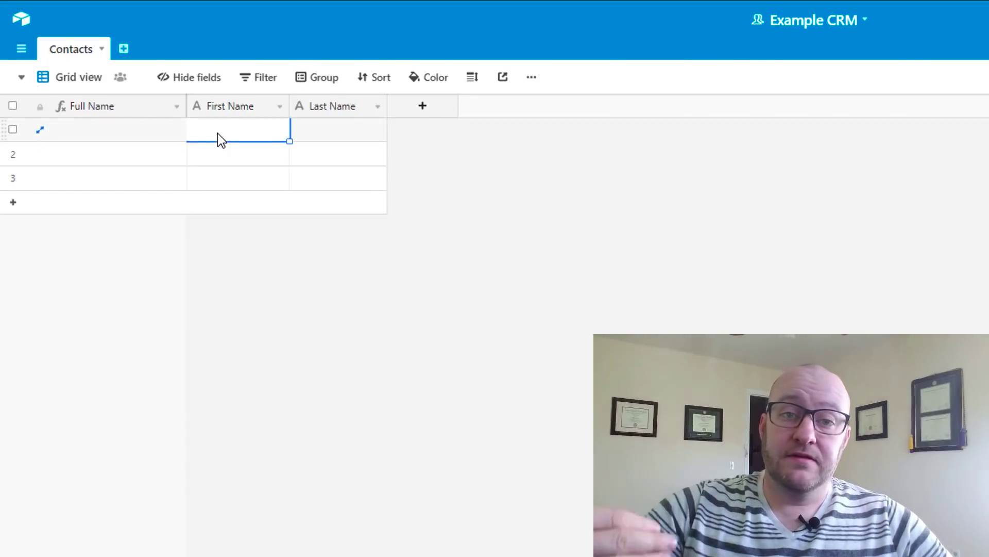
# Type the first contact's first and last name into row 1 so Full Name combines them
pyautogui.write('Wya')
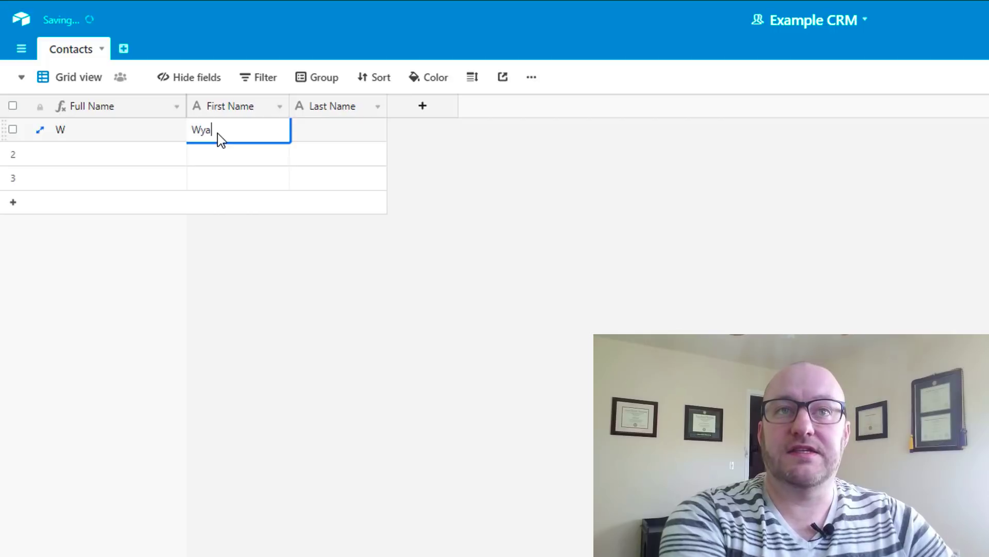
pyautogui.write('tt')
pyautogui.press('Tab')
pyautogui.write('Earp')
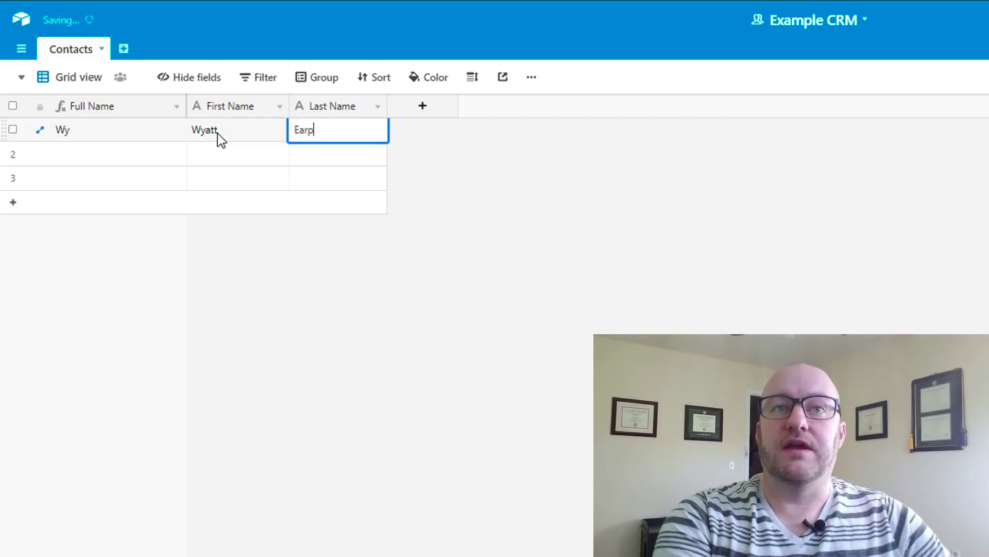
pyautogui.press('Return')
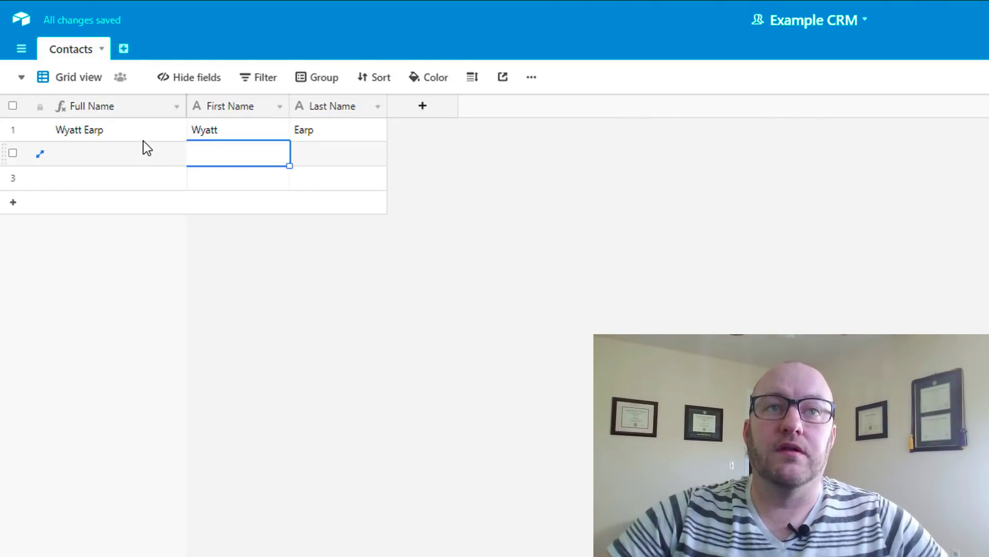
pyautogui.click(338, 303)
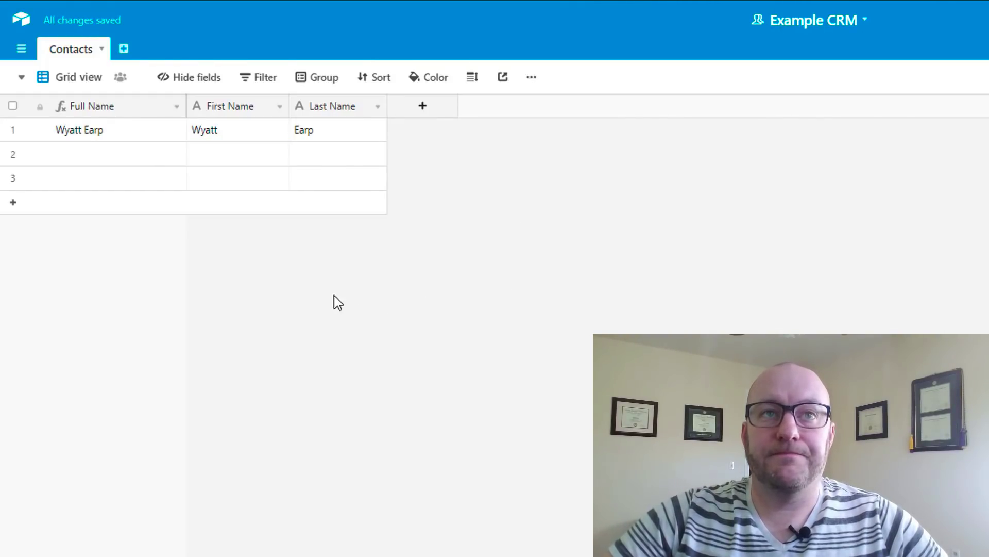
# Add a new field named Email with the Email field type and save it
pyautogui.click(442, 111)
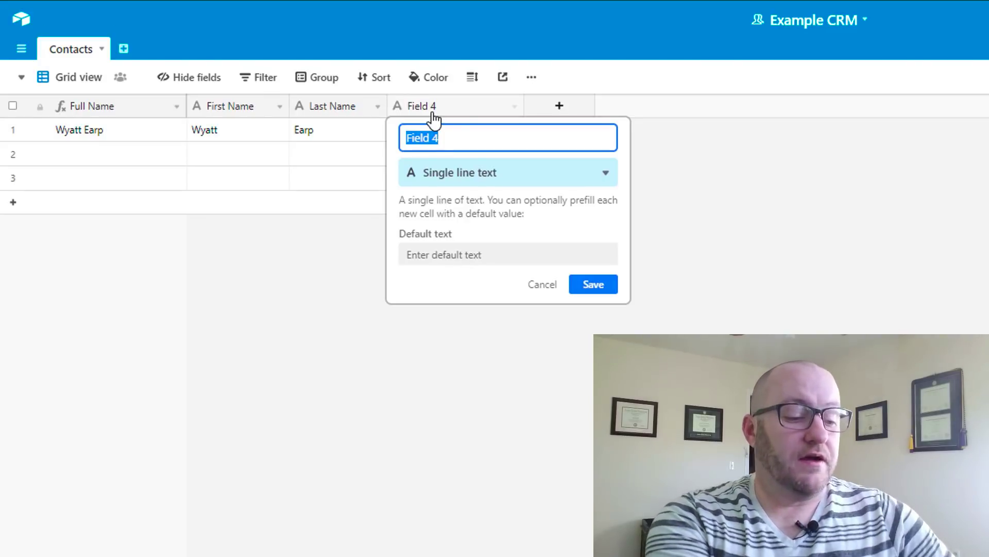
pyautogui.write('Email')
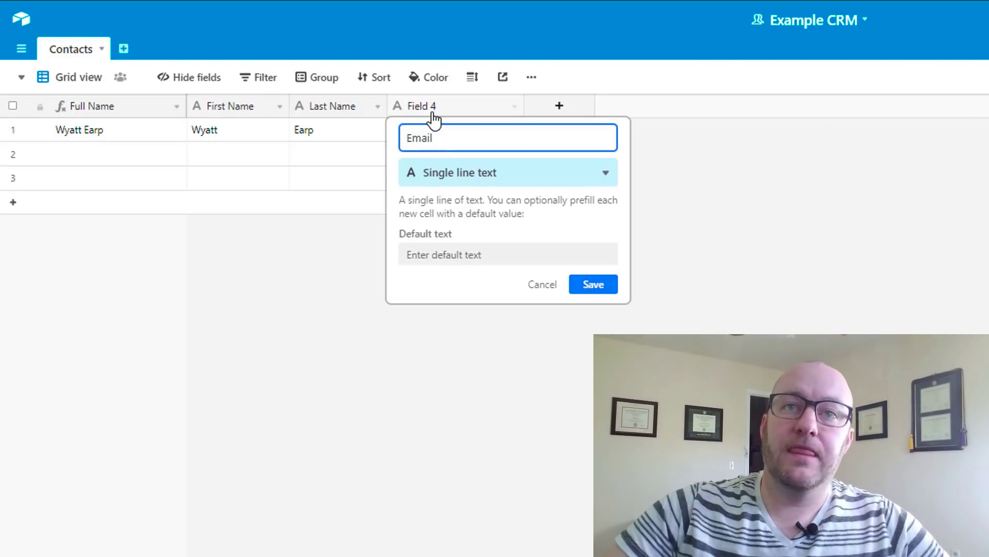
pyautogui.click(435, 183)
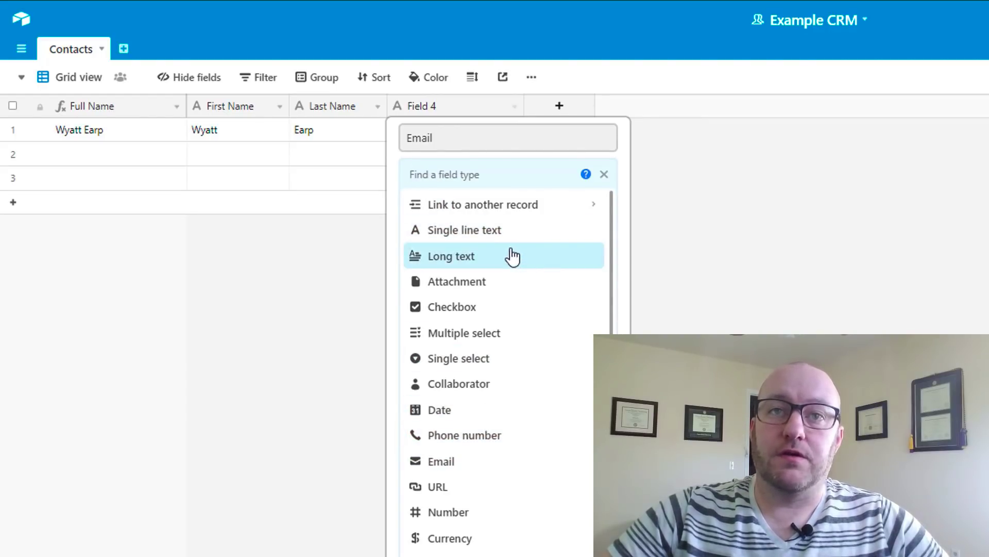
pyautogui.scroll(-3, 513, 256)
pyautogui.scroll(1, 481, 479)
pyautogui.scroll(2, 483, 457)
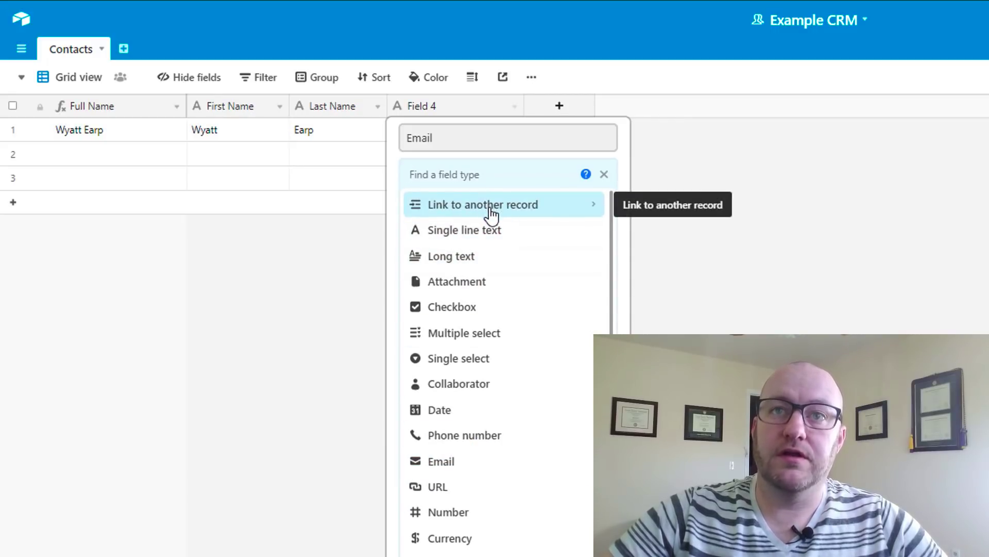
pyautogui.click(456, 470)
pyautogui.click(598, 247)
pyautogui.click(177, 107)
pyautogui.click(137, 148)
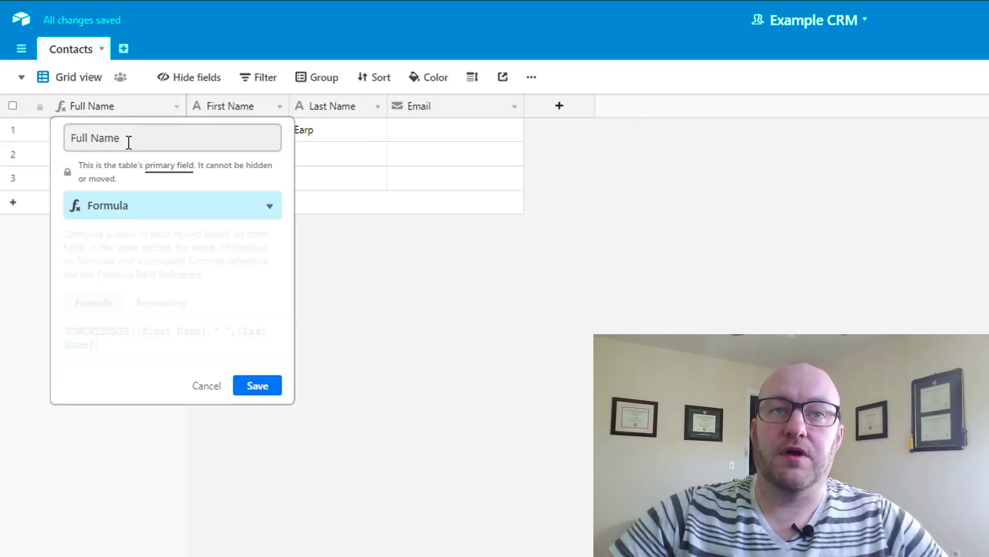
pyautogui.click(132, 213)
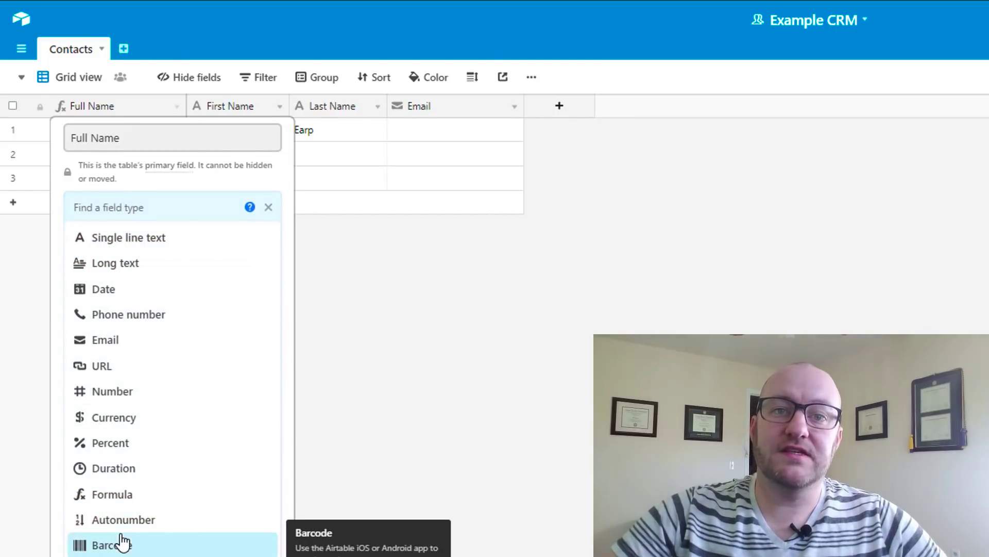
pyautogui.click(438, 245)
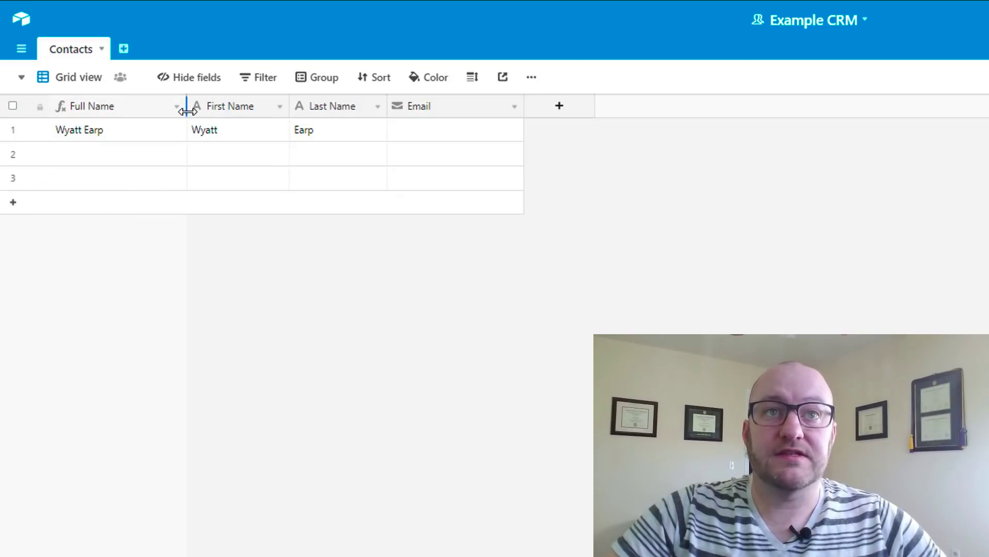
# Narrow the Full Name, First Name, Last Name and Email columns, then type the first contact's e-mail address
pyautogui.moveTo(186, 112); pyautogui.dragTo(142, 113)
pyautogui.moveTo(248, 106); pyautogui.dragTo(234, 106)
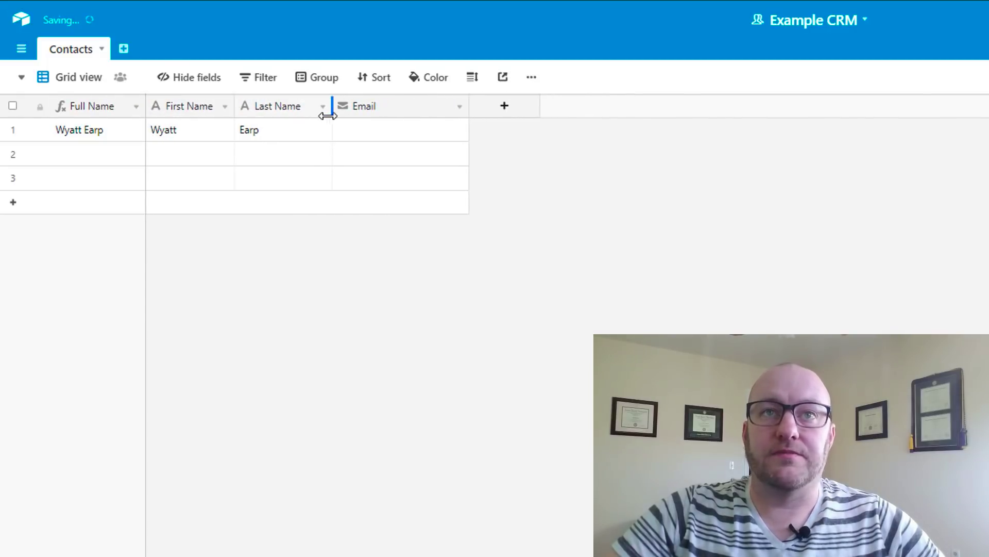
pyautogui.moveTo(333, 110); pyautogui.dragTo(320, 110)
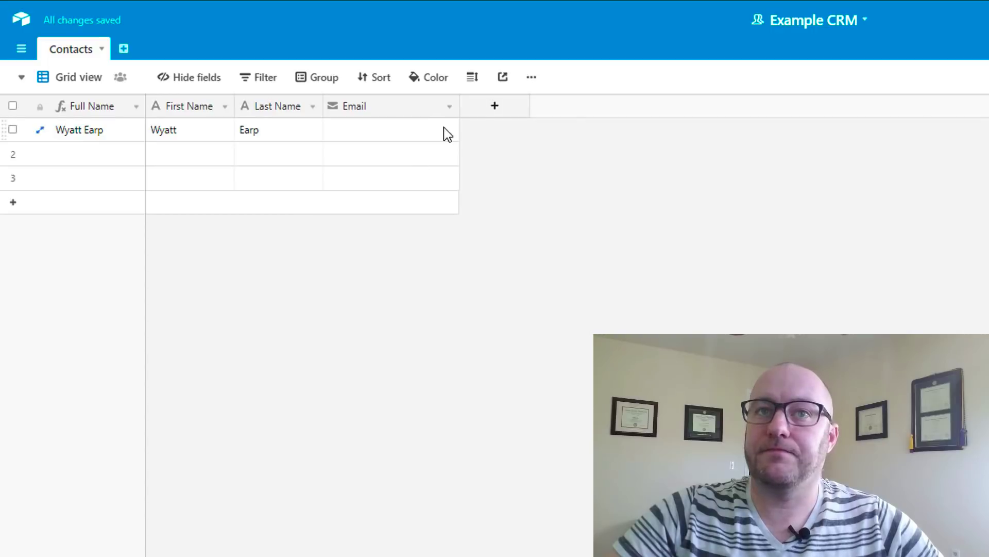
pyautogui.moveTo(458, 107); pyautogui.dragTo(442, 108)
pyautogui.click(369, 137)
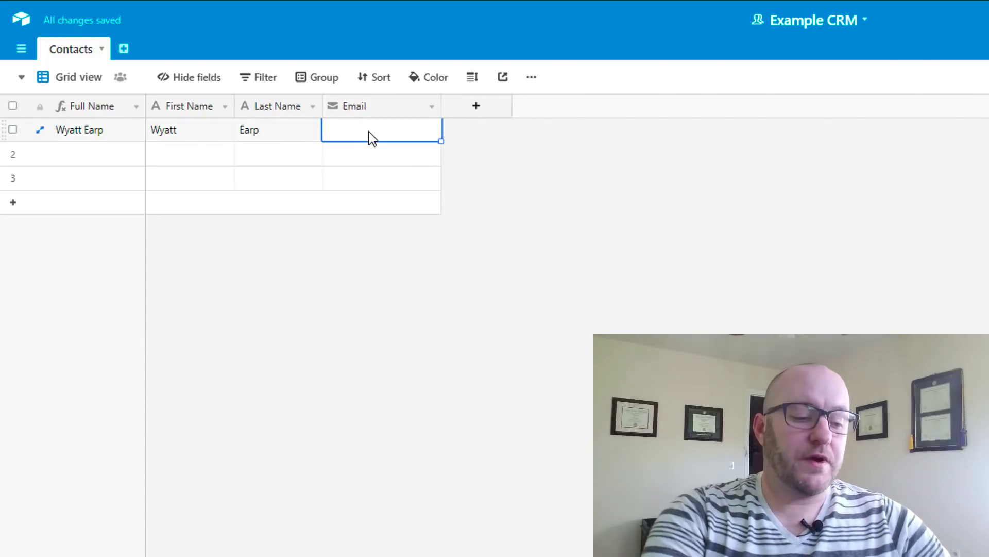
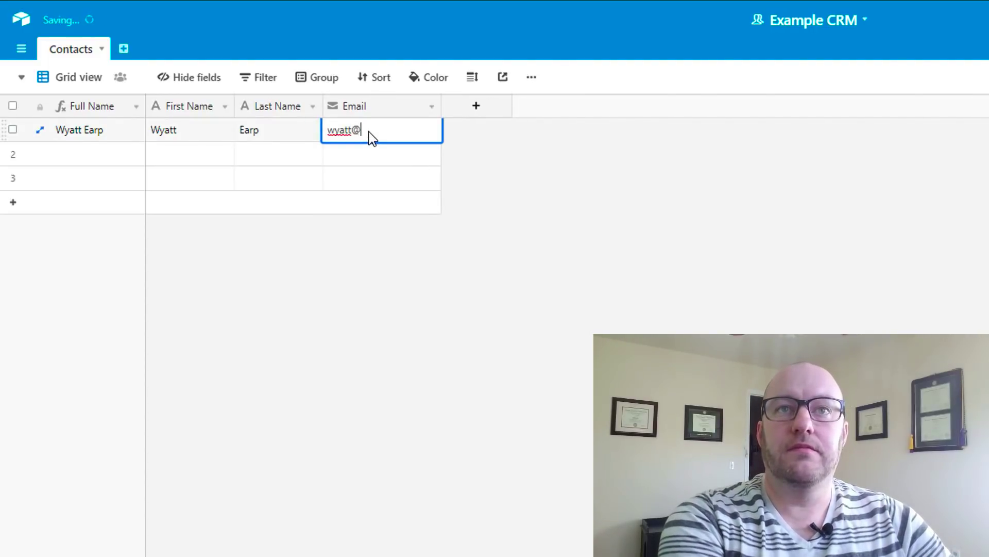
# Commit the e-mail address and add a Phone Number field of the Phone number type
pyautogui.click(366, 177)
pyautogui.click(473, 107)
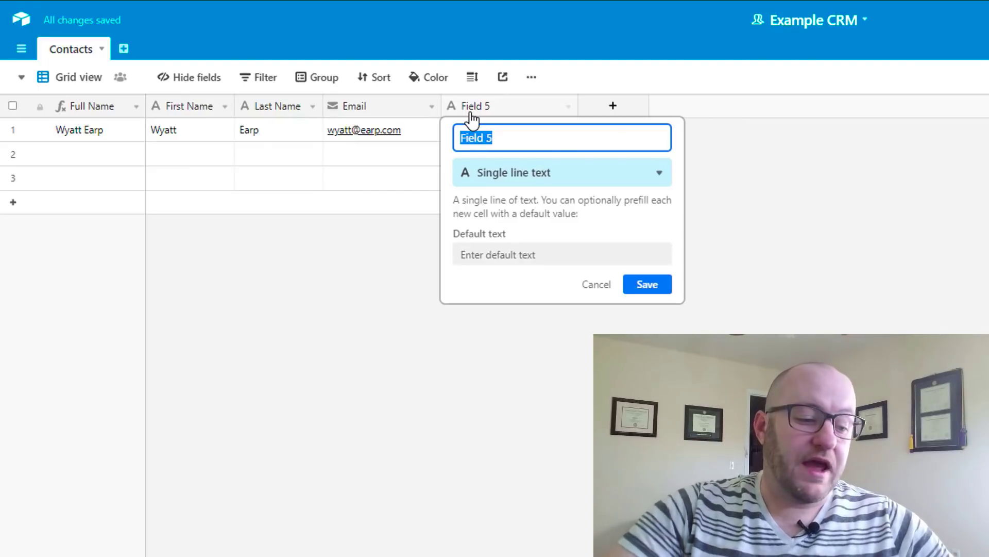
pyautogui.write('Phone ')
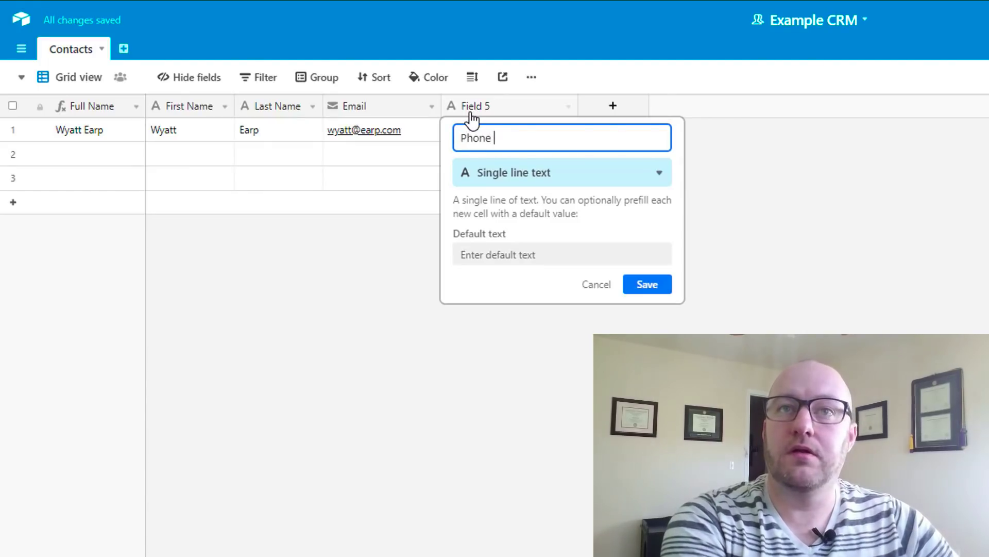
pyautogui.write('Number')
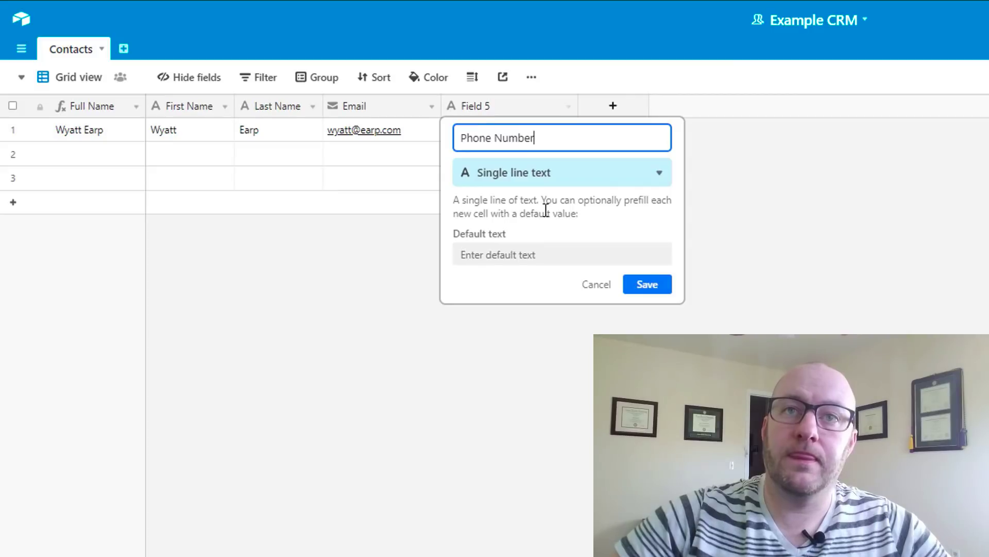
pyautogui.click(525, 189)
pyautogui.write('ph')
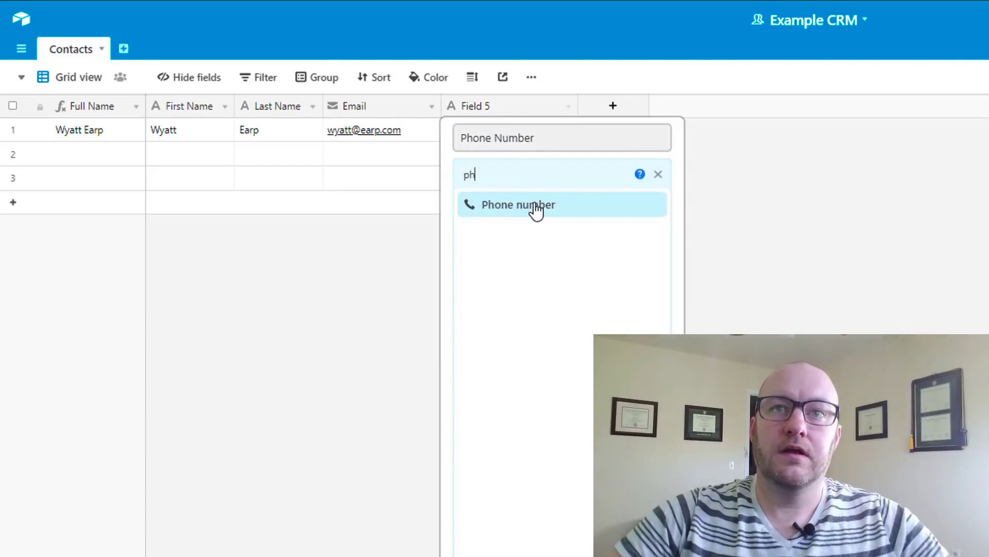
pyautogui.click(536, 206)
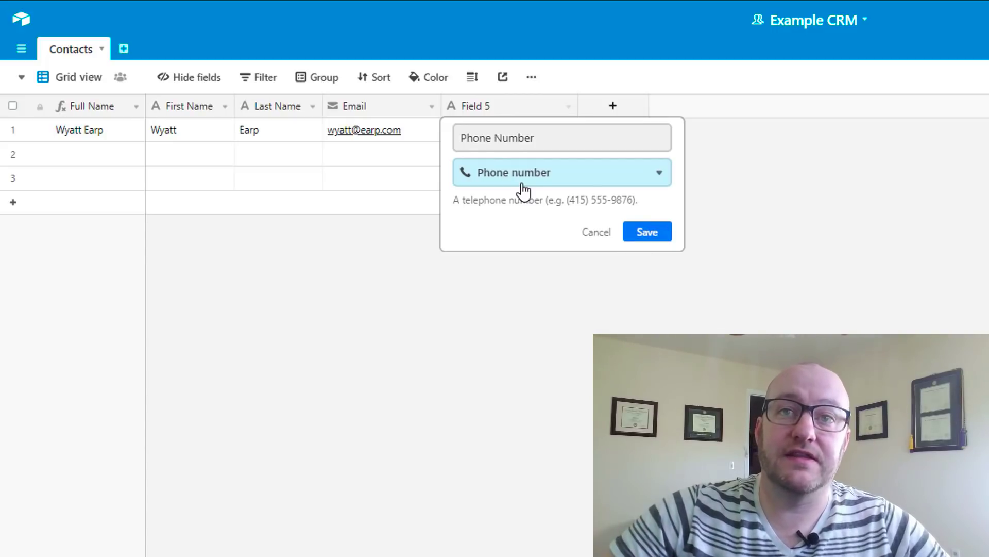
pyautogui.click(647, 234)
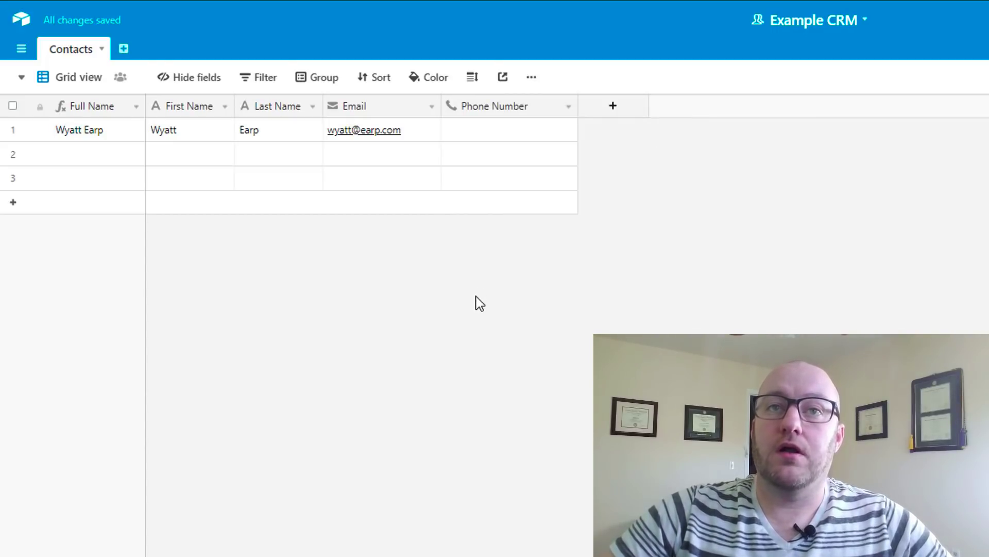
# Enter the first contact's phone number, narrow the Phone Number column and reopen its settings
pyautogui.click(479, 127)
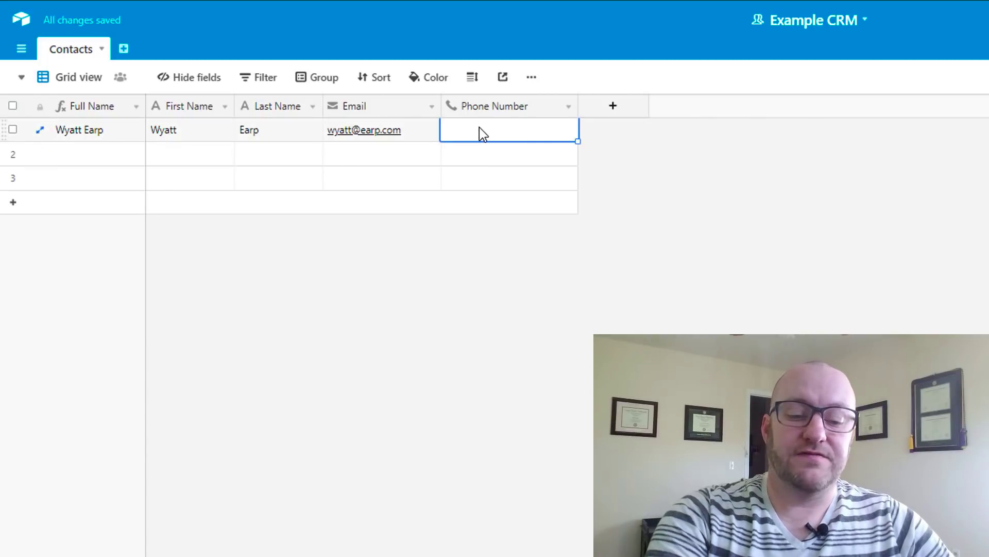
pyautogui.write('4155551212')
pyautogui.hotkey('shift', 'Tab')
pyautogui.press('Down')
pyautogui.press('Up')
pyautogui.press('Right')
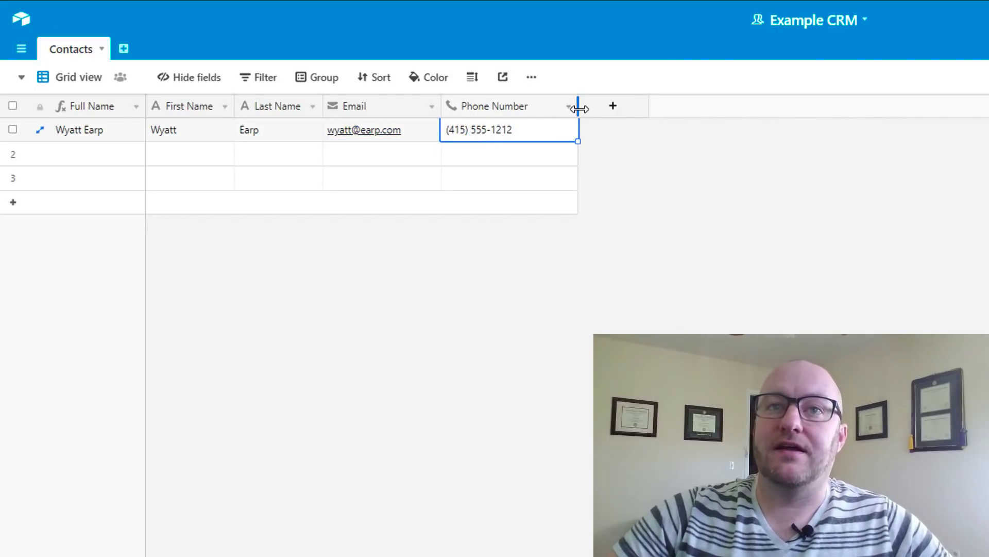
pyautogui.moveTo(577, 106); pyautogui.dragTo(567, 106)
pyautogui.click(556, 106)
pyautogui.click(549, 130)
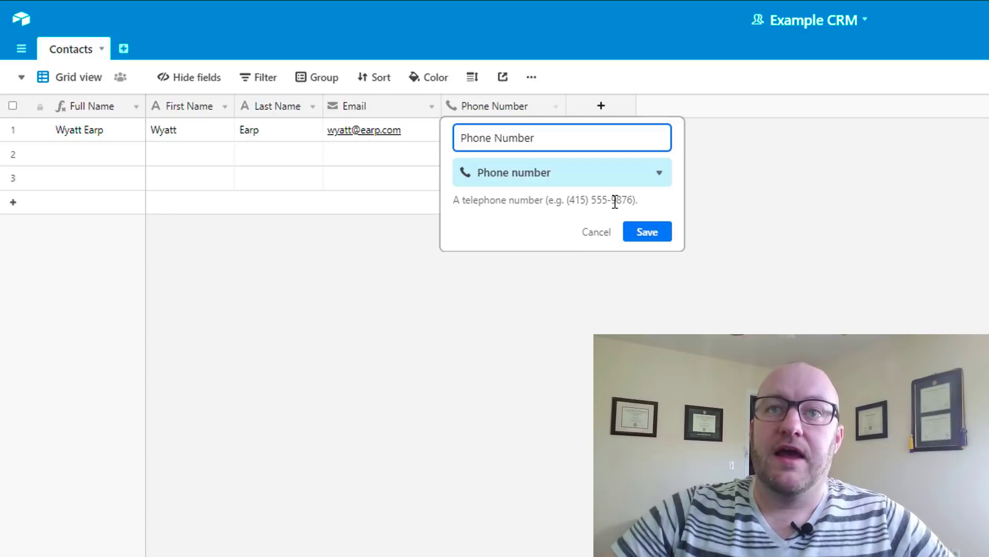
# Save the Phone Number field settings
pyautogui.click(635, 233)
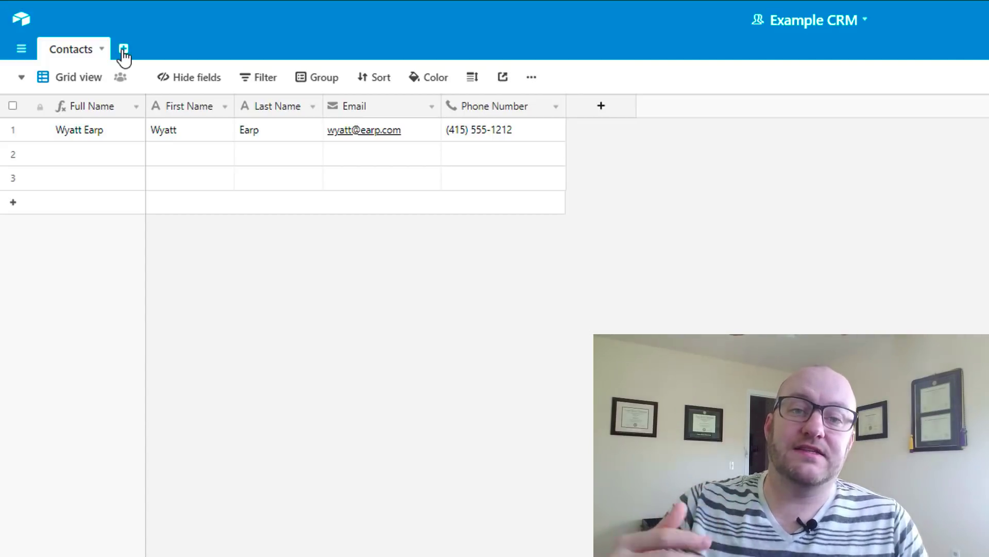
# Create a new empty table named Interactions
pyautogui.click(123, 50)
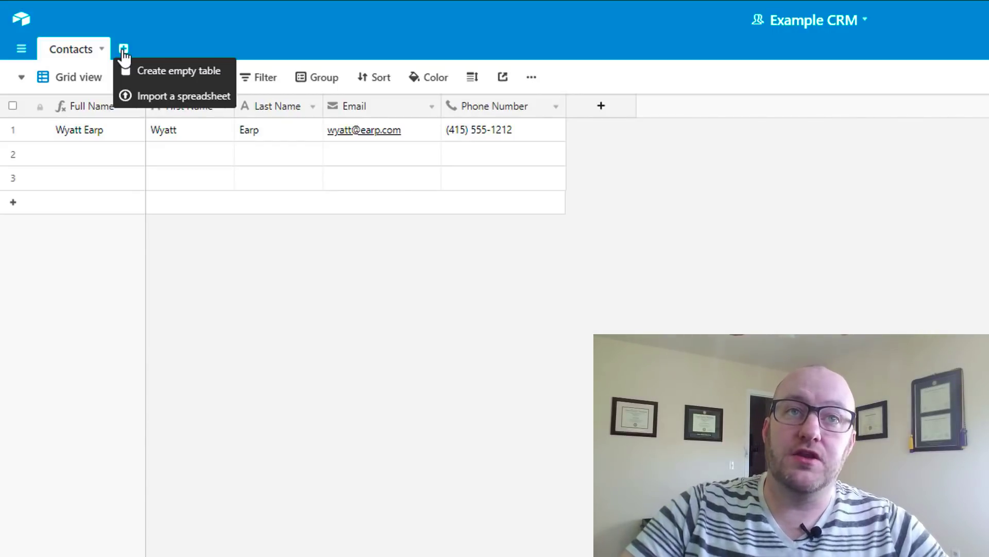
pyautogui.click(161, 72)
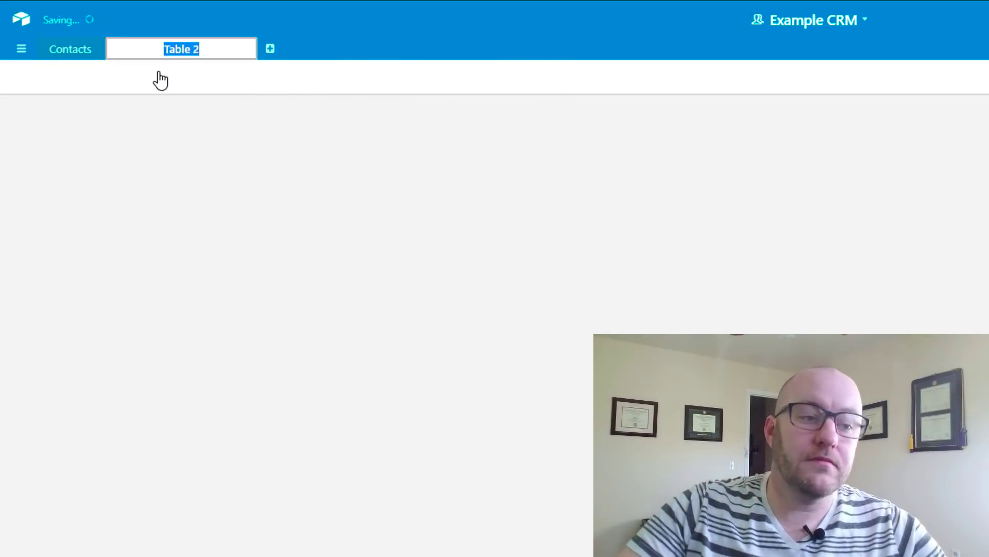
pyautogui.write('Interactions')
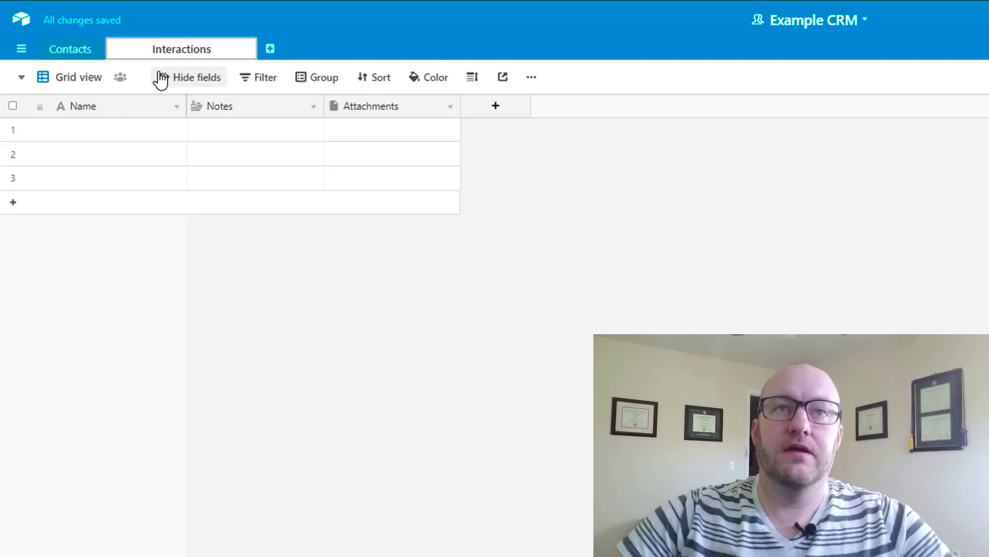
pyautogui.press('Return')
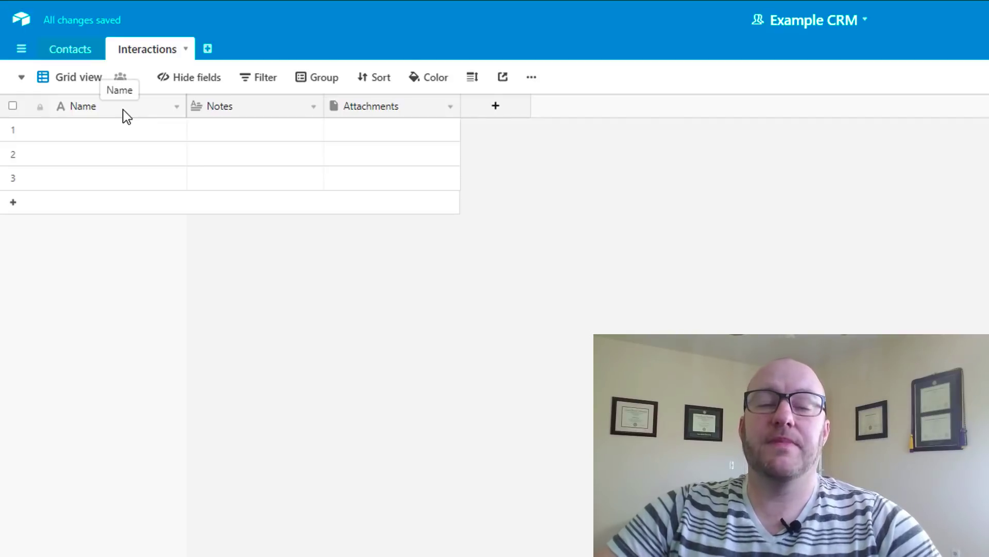
# Delete the default Notes and Attachments fields
pyautogui.rightClick(271, 106)
pyautogui.click(269, 415)
pyautogui.rightClick(267, 116)
pyautogui.click(243, 415)
# Rename the primary Name field to Interaction ID
pyautogui.click(177, 109)
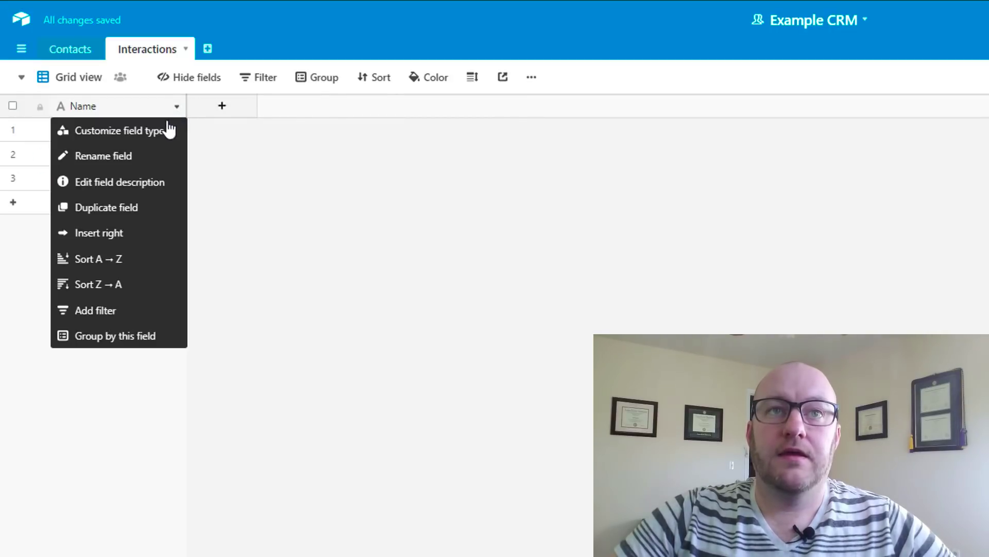
pyautogui.click(166, 132)
pyautogui.doubleClick(146, 139)
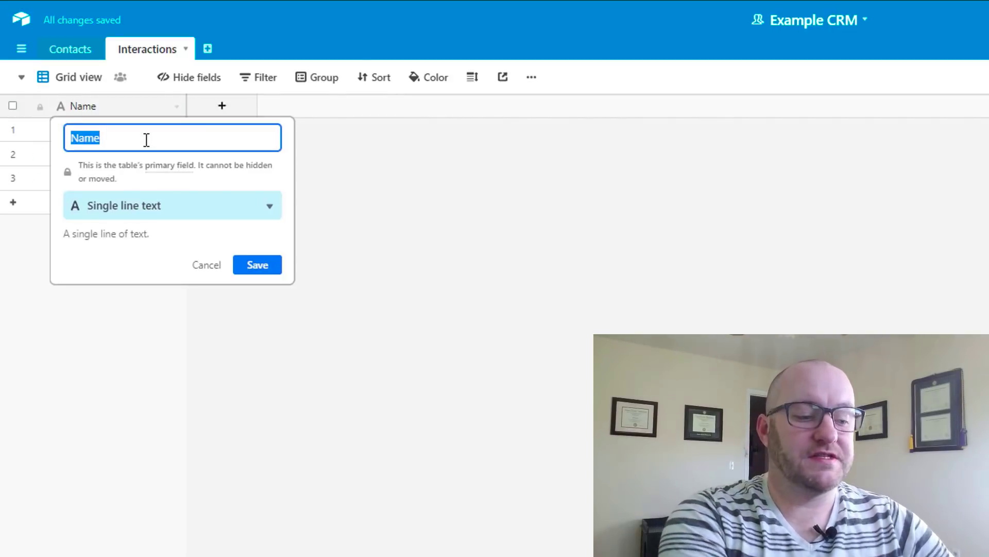
pyautogui.write('Interaction ID')
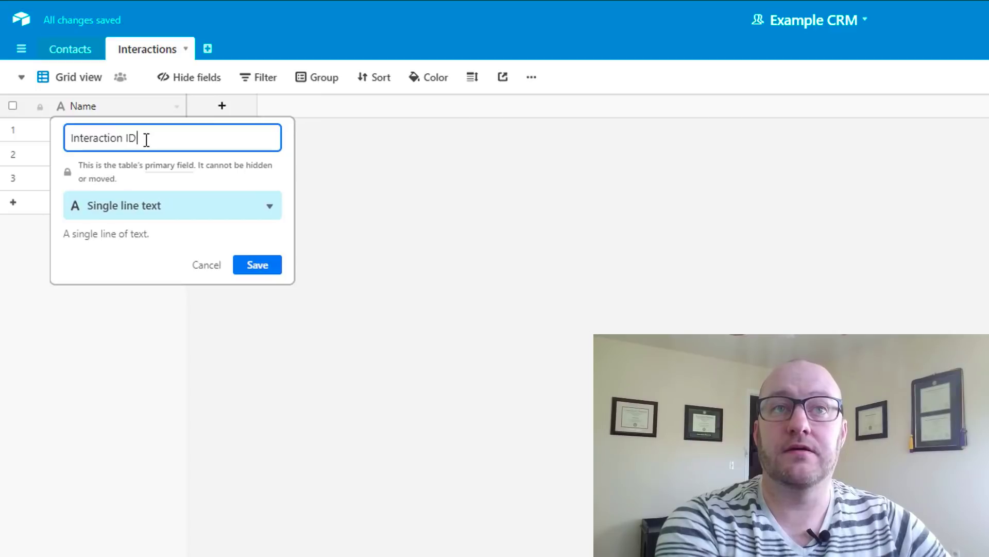
pyautogui.press('Return')
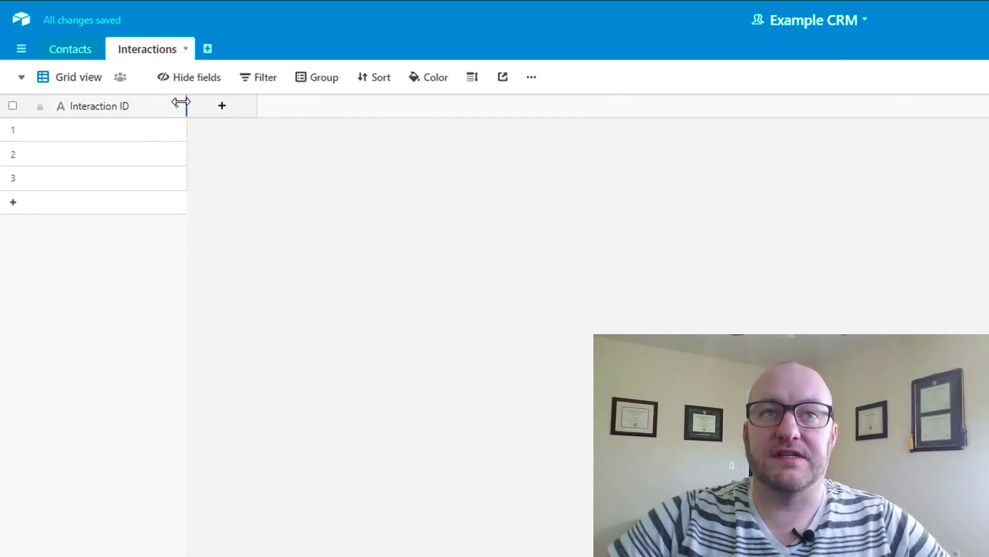
pyautogui.click(177, 106)
pyautogui.click(150, 132)
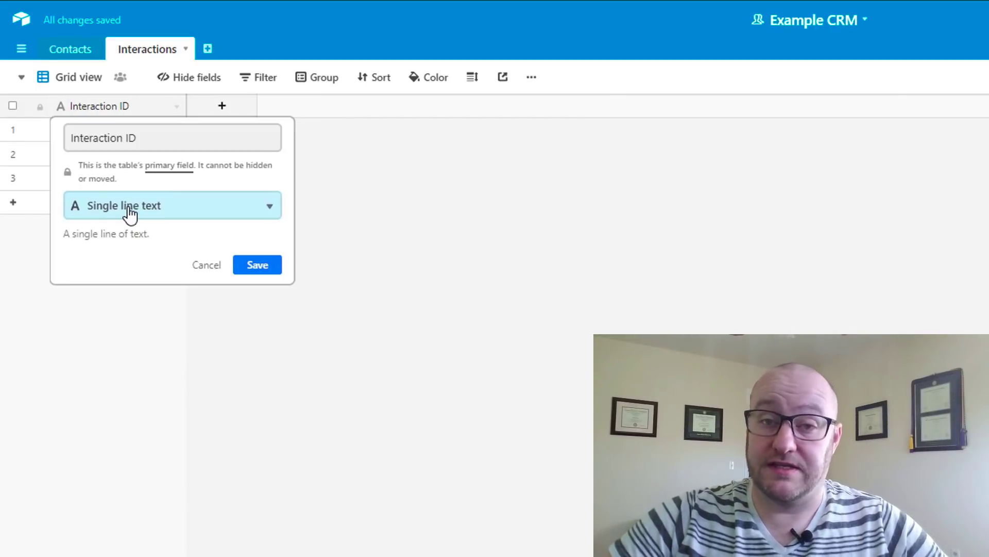
# Add a single-select field named Type with options Email, In Person and Phone
pyautogui.click(437, 218)
pyautogui.click(222, 105)
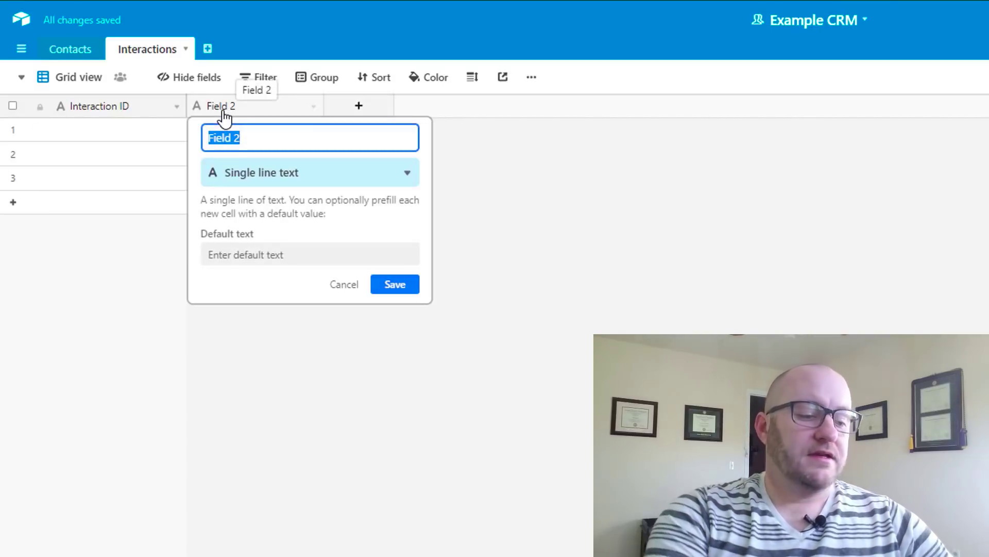
pyautogui.write('Type')
pyautogui.press('Tab')
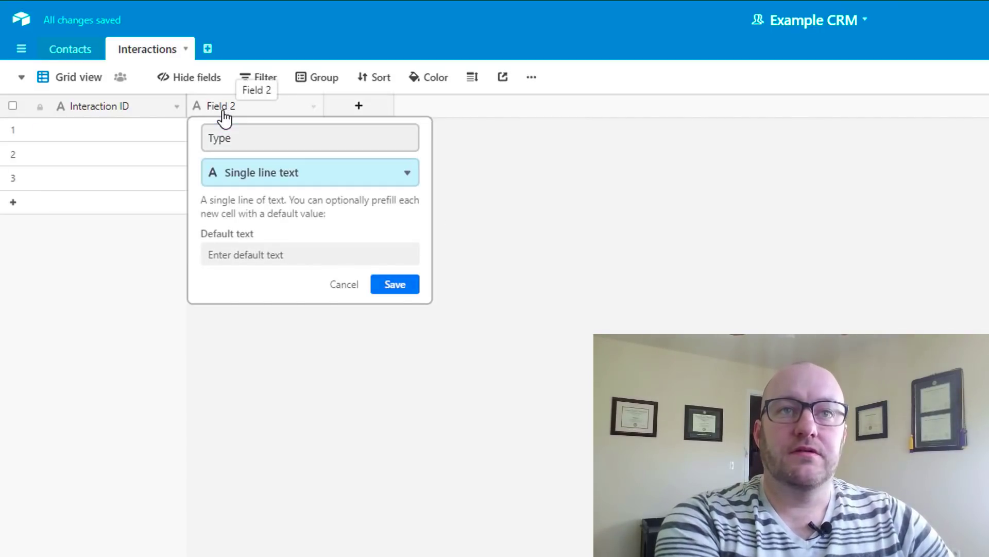
pyautogui.write('s')
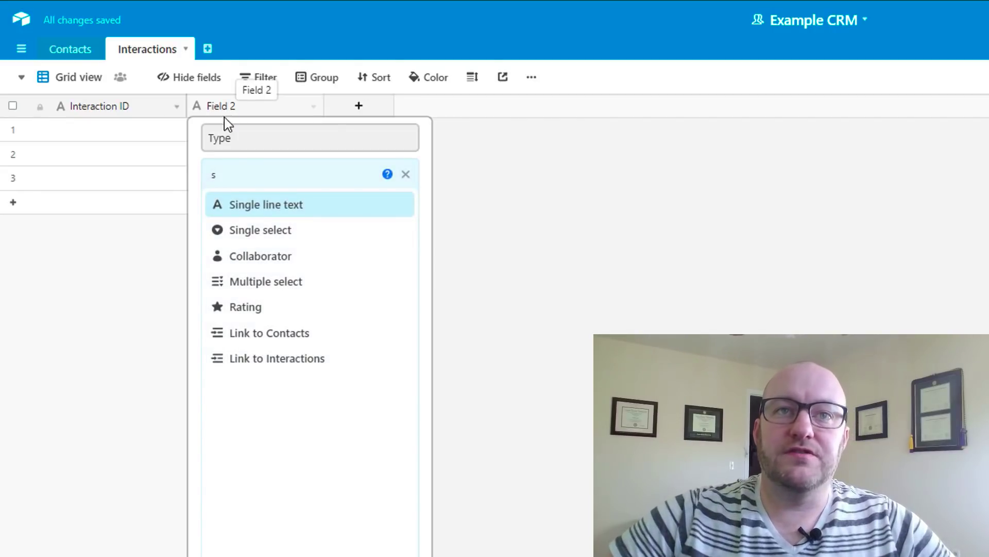
pyautogui.click(258, 236)
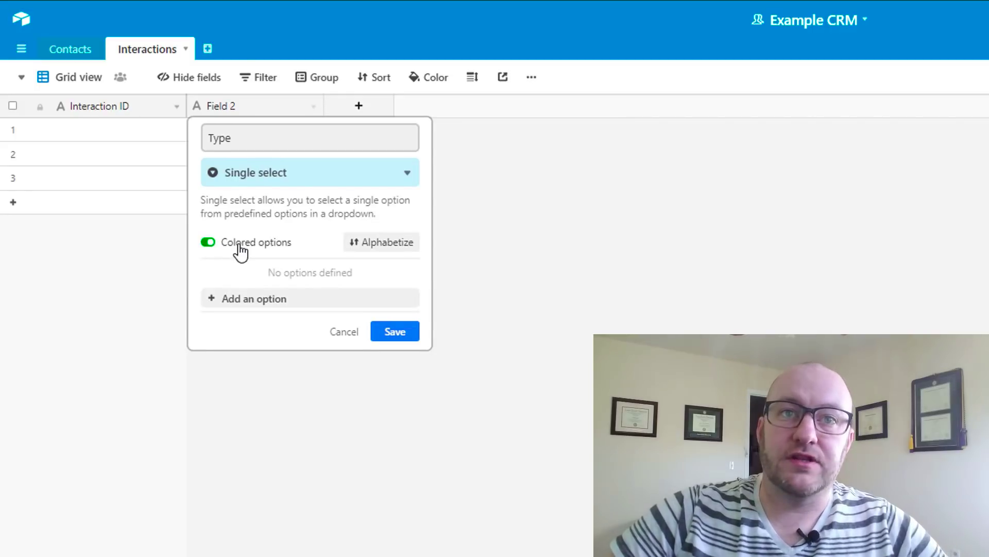
pyautogui.click(252, 299)
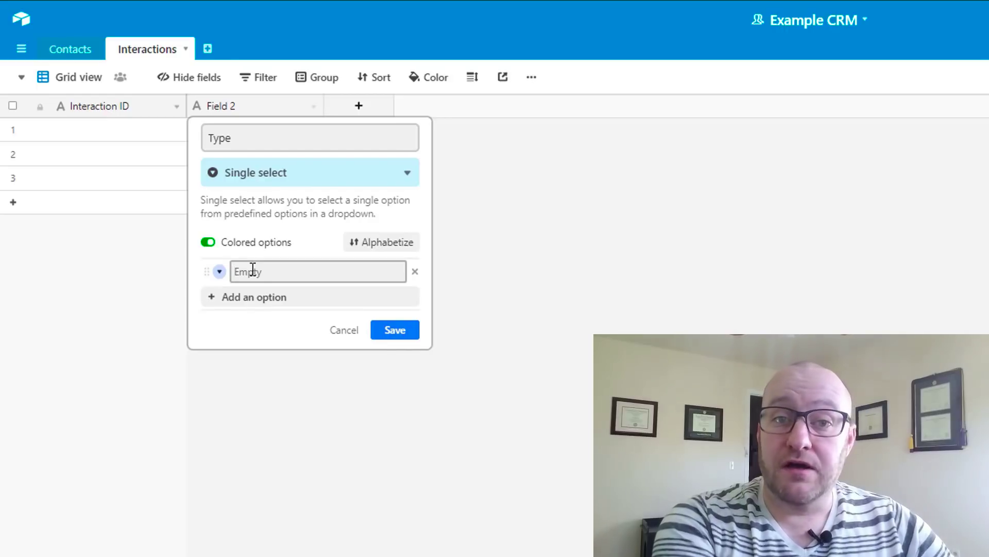
pyautogui.write('Email')
pyautogui.press('Return')
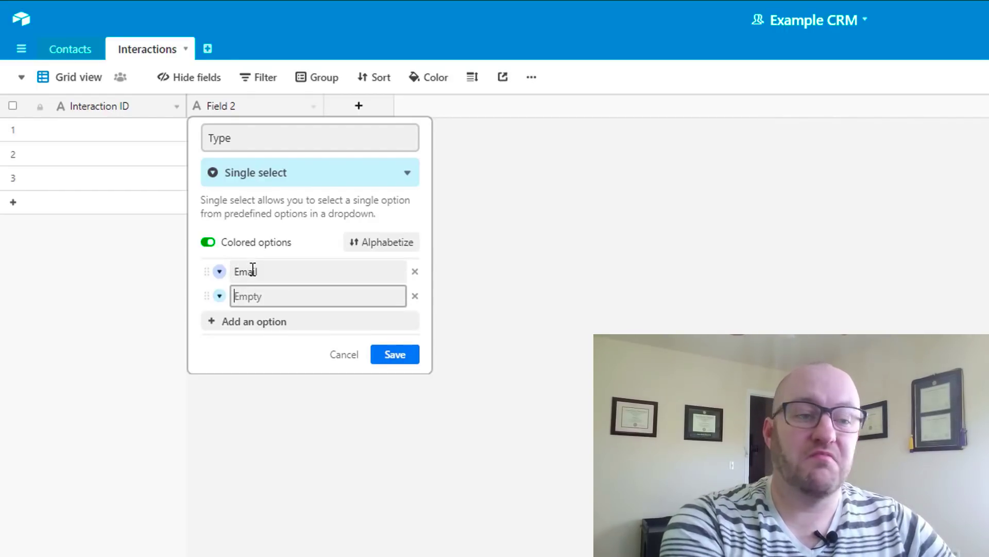
pyautogui.write('In Person')
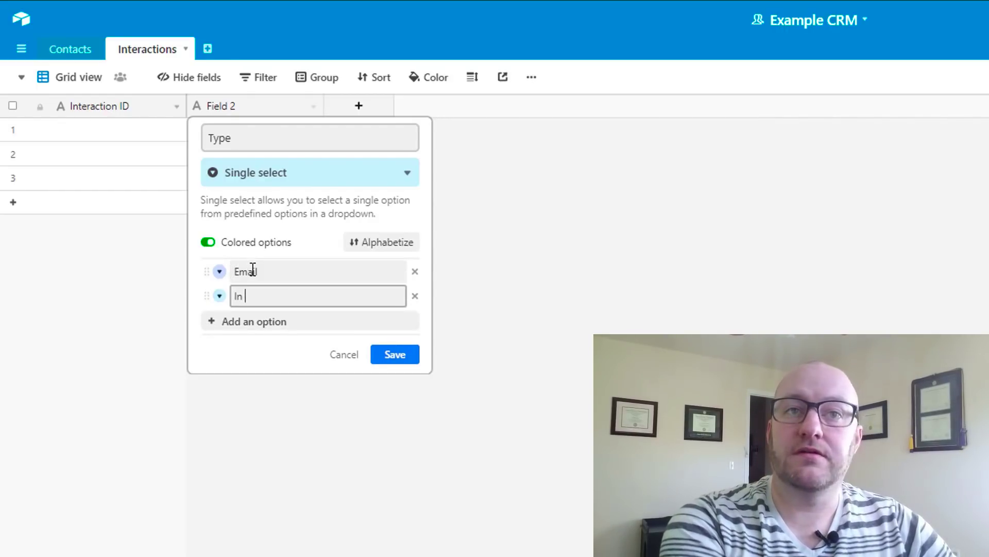
pyautogui.press('Return')
pyautogui.write('Phone')
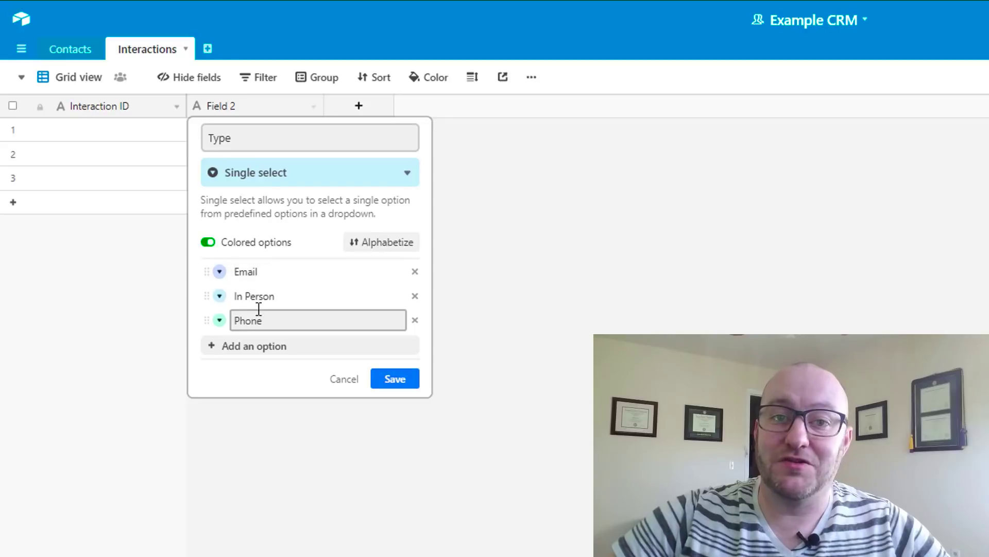
pyautogui.click(393, 381)
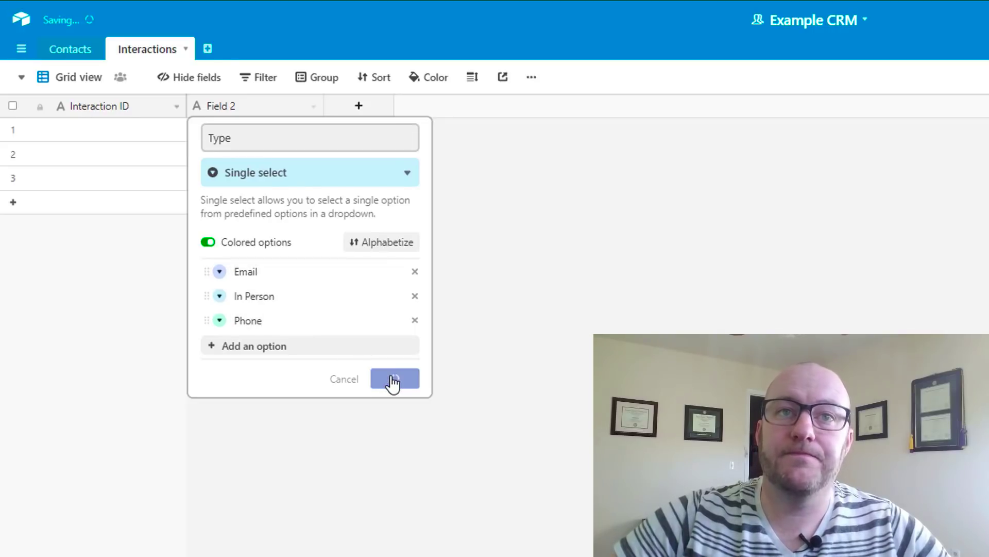
# Add a Long text field named Notes
pyautogui.click(361, 112)
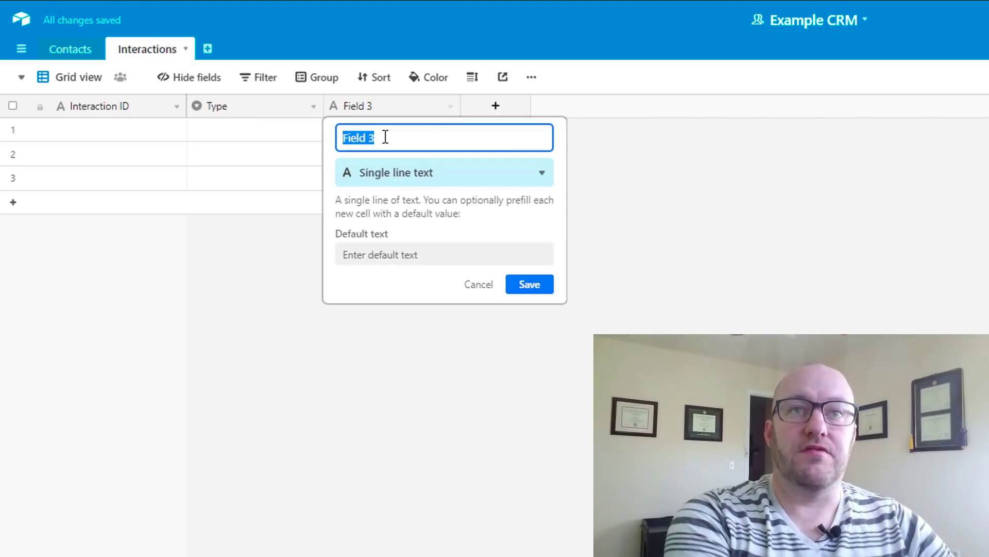
pyautogui.write('Notes')
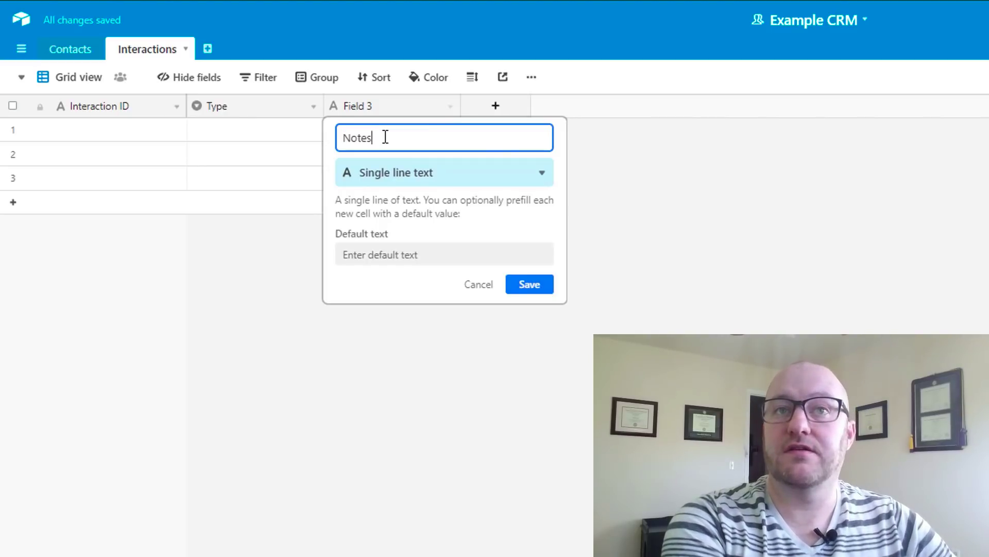
pyautogui.press('Tab')
pyautogui.write('lon')
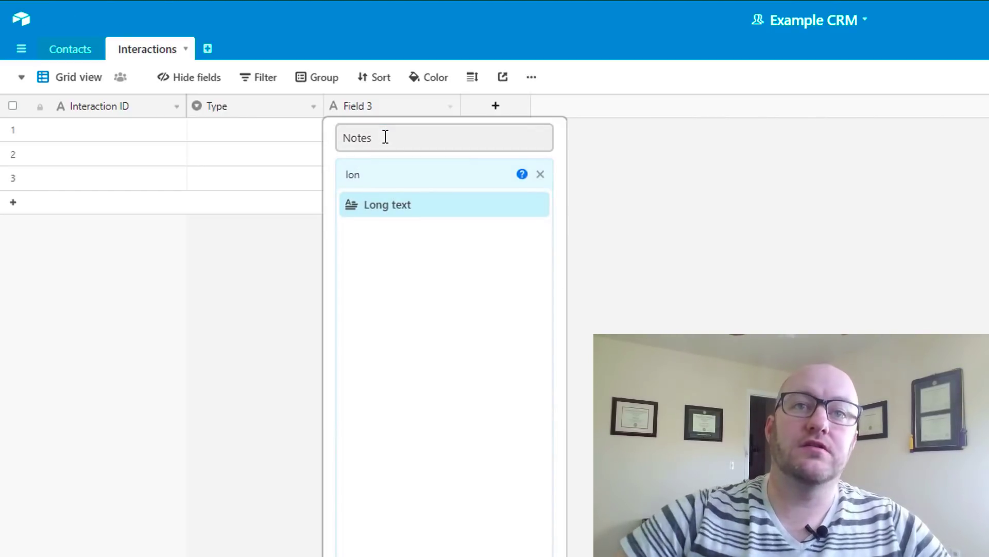
pyautogui.click(386, 204)
pyautogui.click(524, 234)
# Insert a Contact field left of Type, linking to records in the Contacts table
pyautogui.rightClick(284, 110)
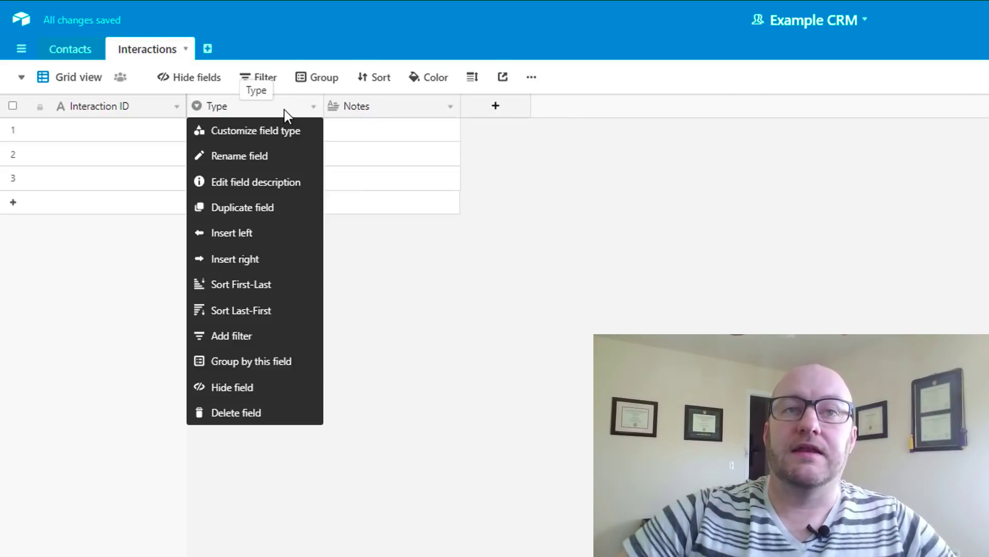
pyautogui.click(263, 234)
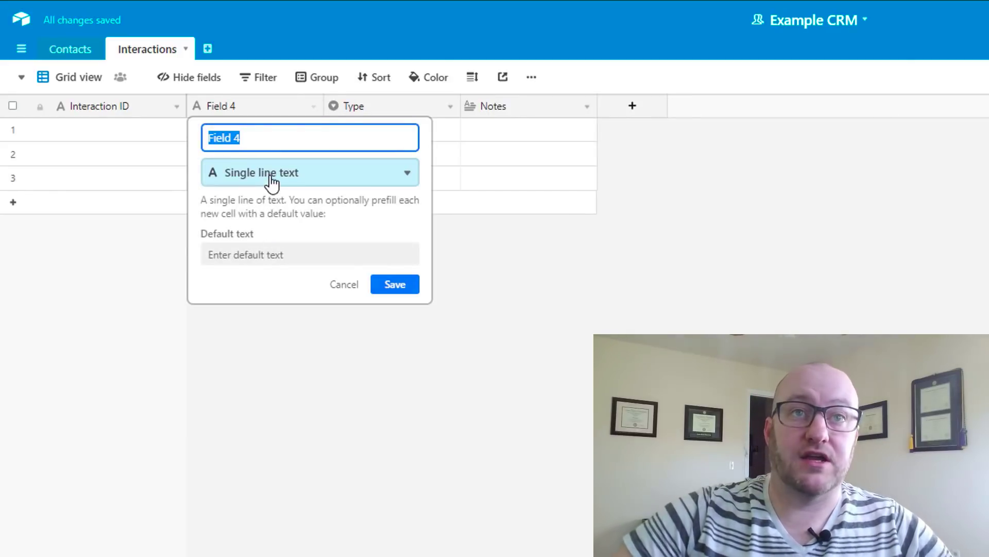
pyautogui.write('Cona')
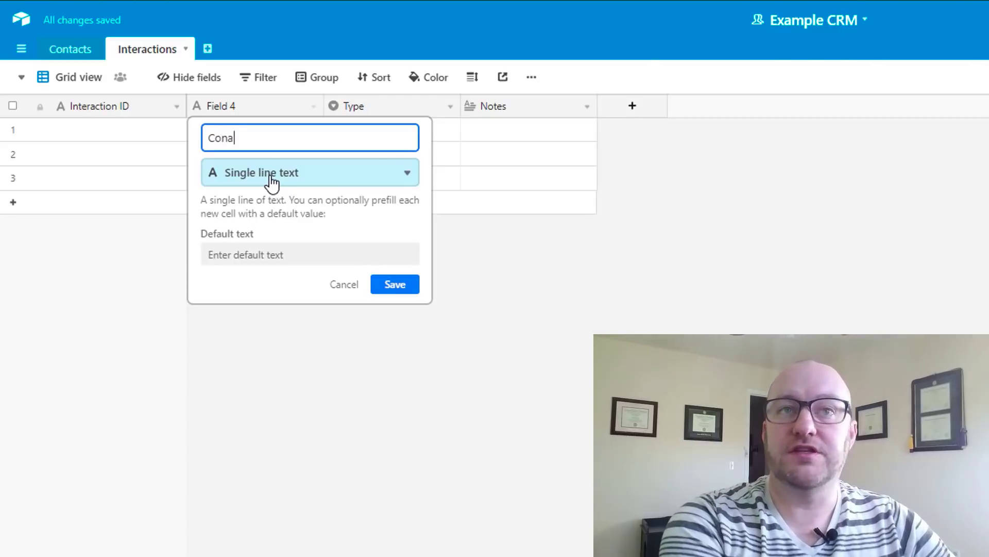
pyautogui.press('BackSpace')
pyautogui.write('tact')
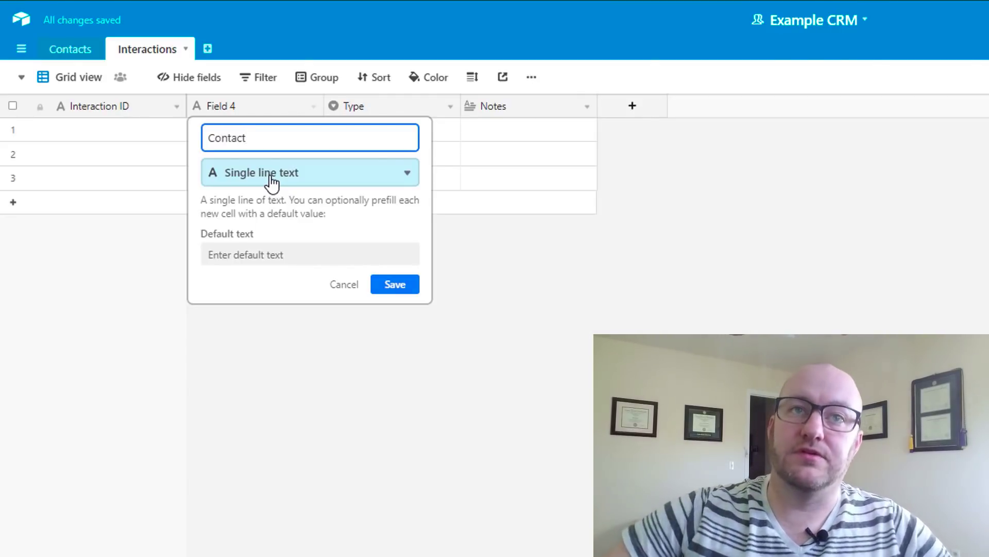
pyautogui.click(271, 182)
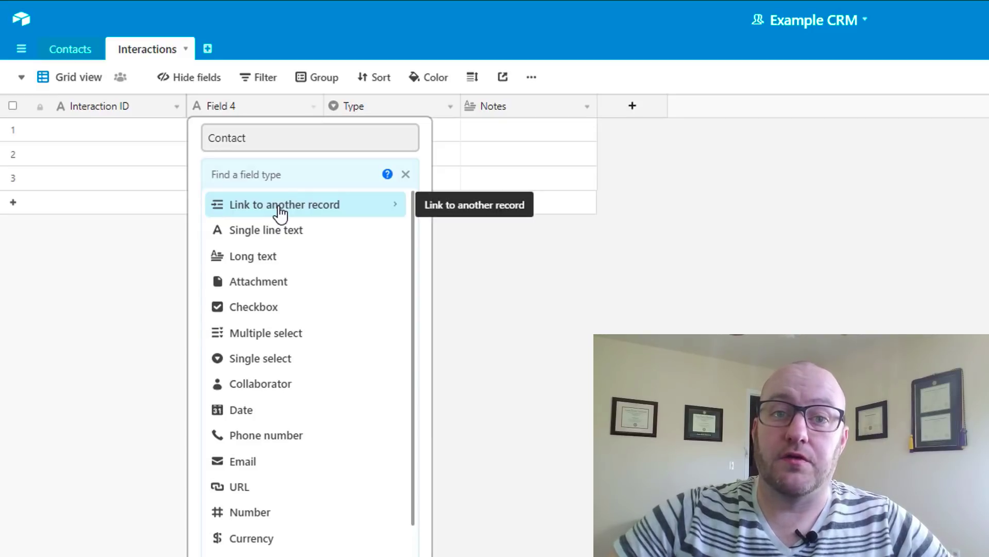
pyautogui.click(279, 207)
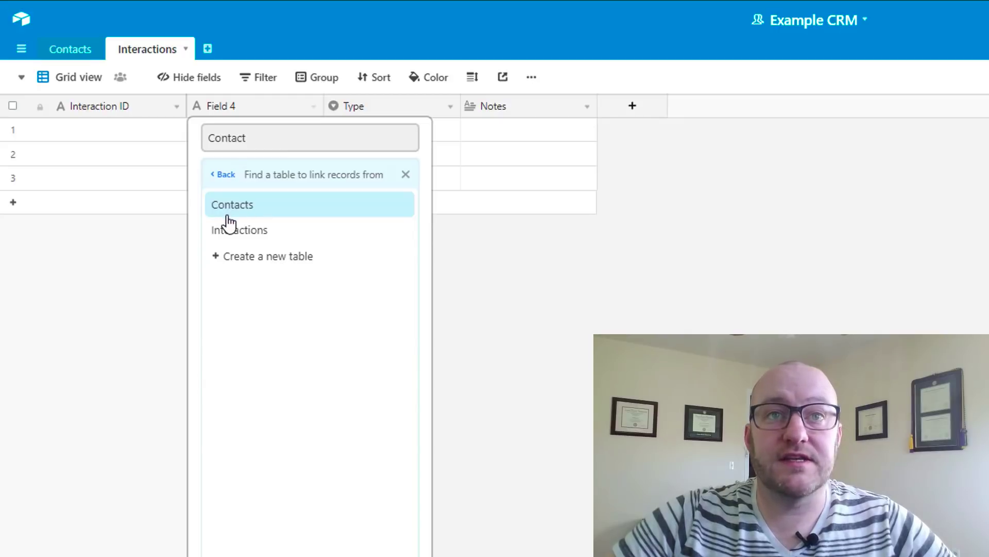
pyautogui.click(227, 206)
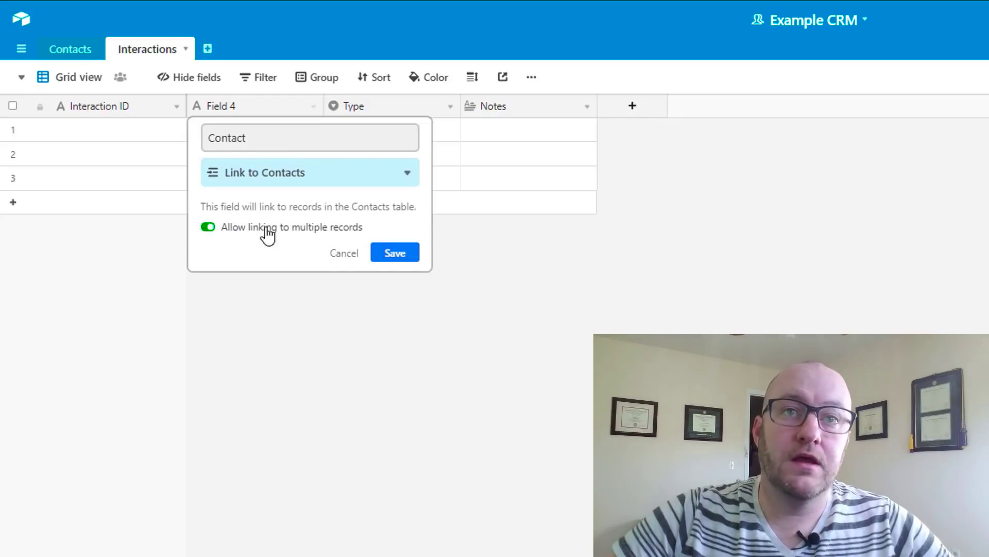
pyautogui.click(404, 253)
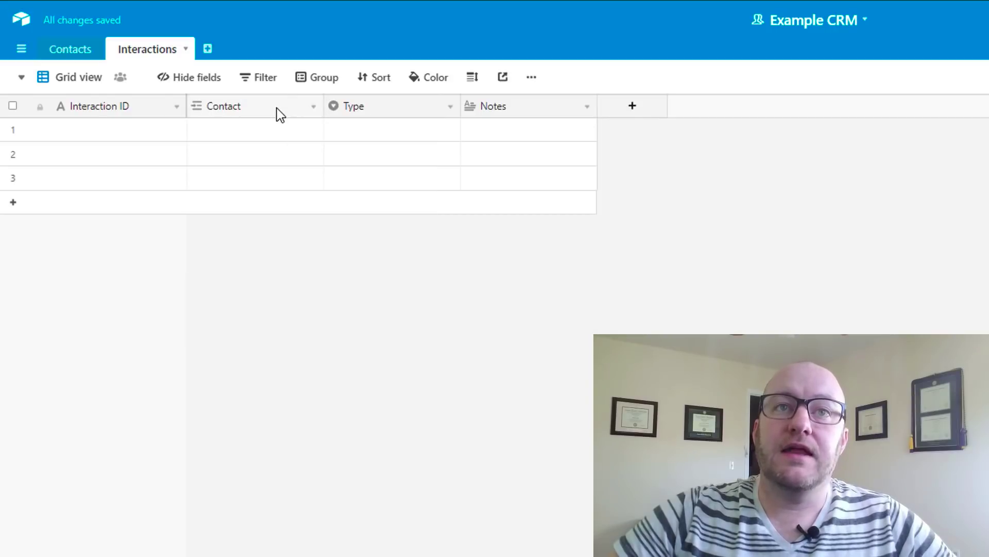
# Insert a Date-type field named Date left of Contact and narrow its column slightly
pyautogui.rightClick(277, 108)
pyautogui.click(243, 233)
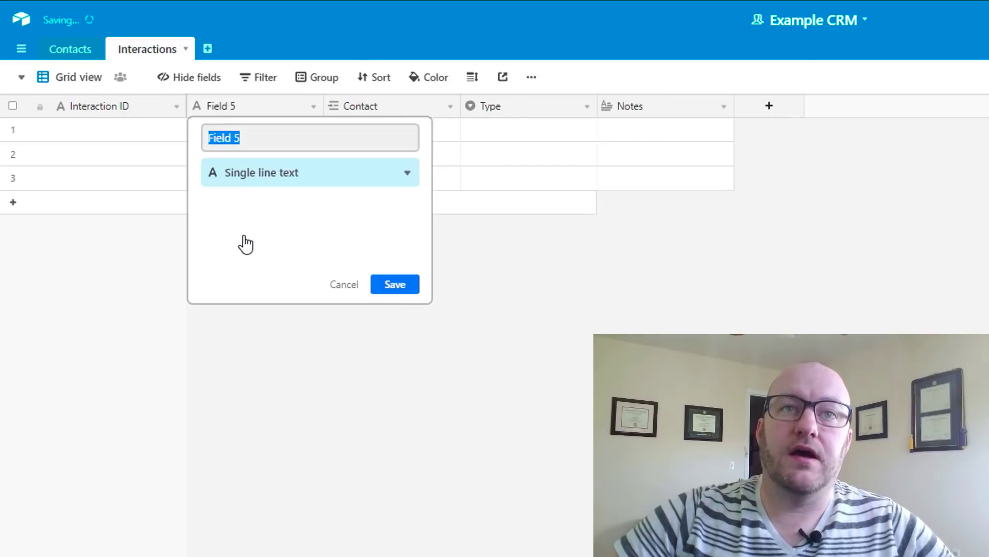
pyautogui.write('Date of')
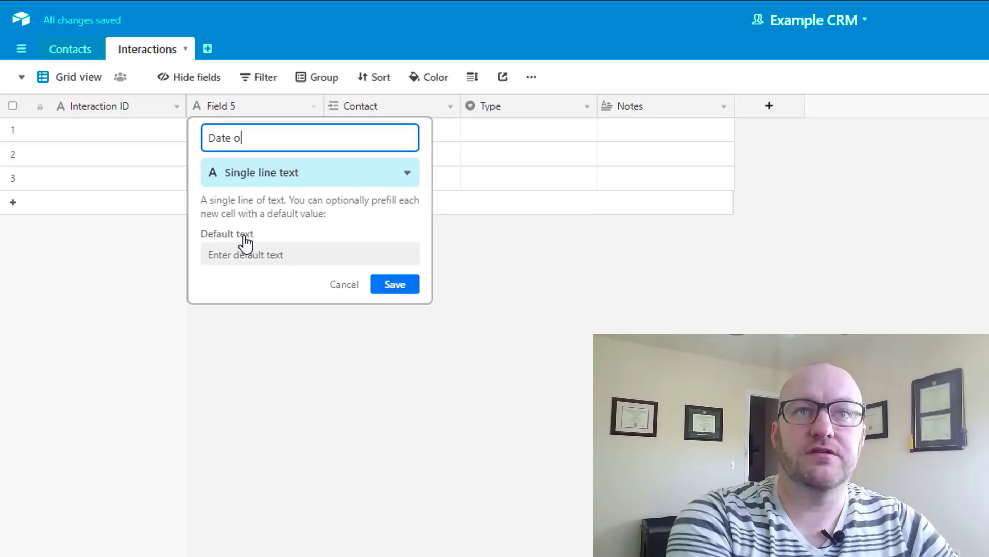
pyautogui.press('BackSpace')
pyautogui.press('BackSpace')
pyautogui.press('BackSpace')
pyautogui.press('Tab')
pyautogui.write('da')
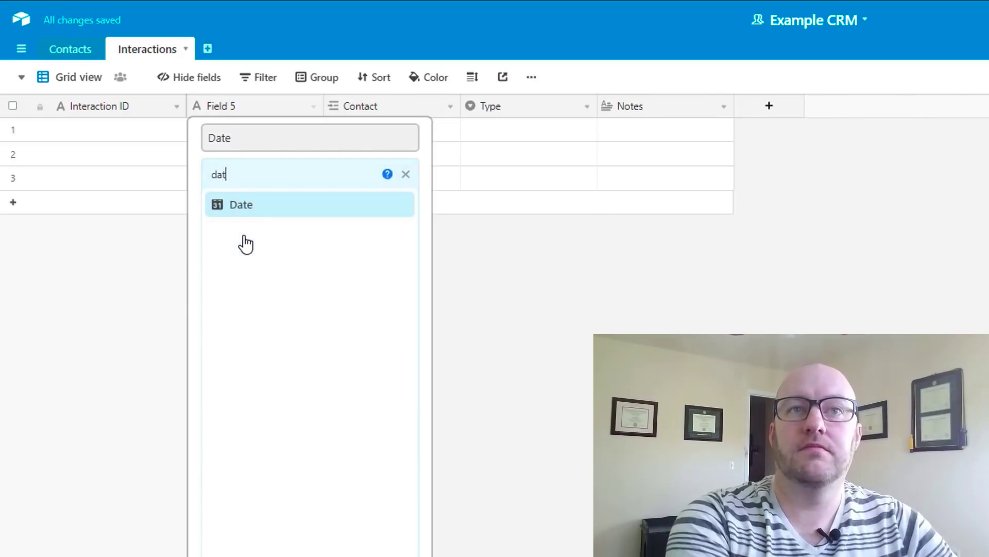
pyautogui.press('Return')
pyautogui.click(398, 311)
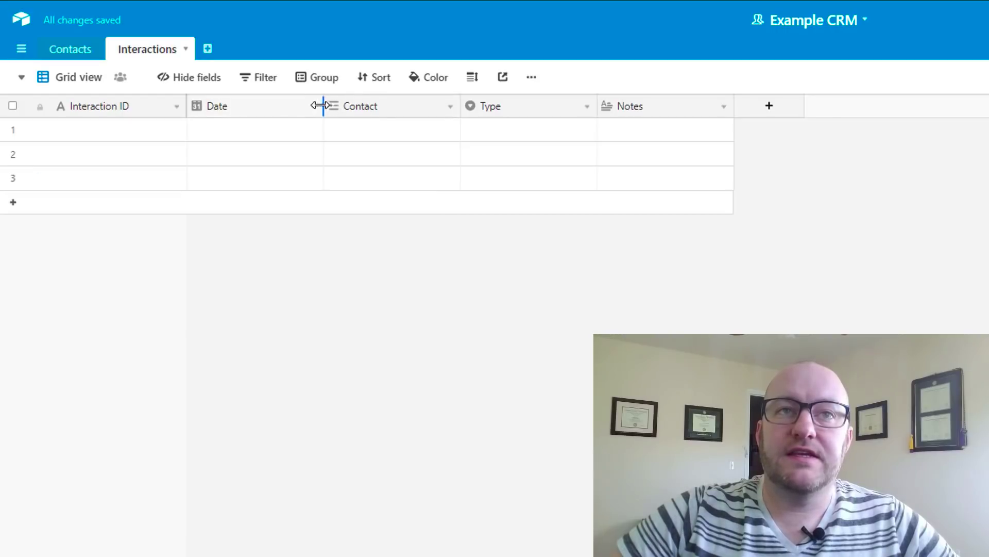
pyautogui.moveTo(323, 105); pyautogui.dragTo(321, 106)
# Make Interaction ID the formula CONCATENATE(Type," - ",Contact," - ",DATETIME_FORMAT(Date,'M/D/YY'))
pyautogui.click(176, 107)
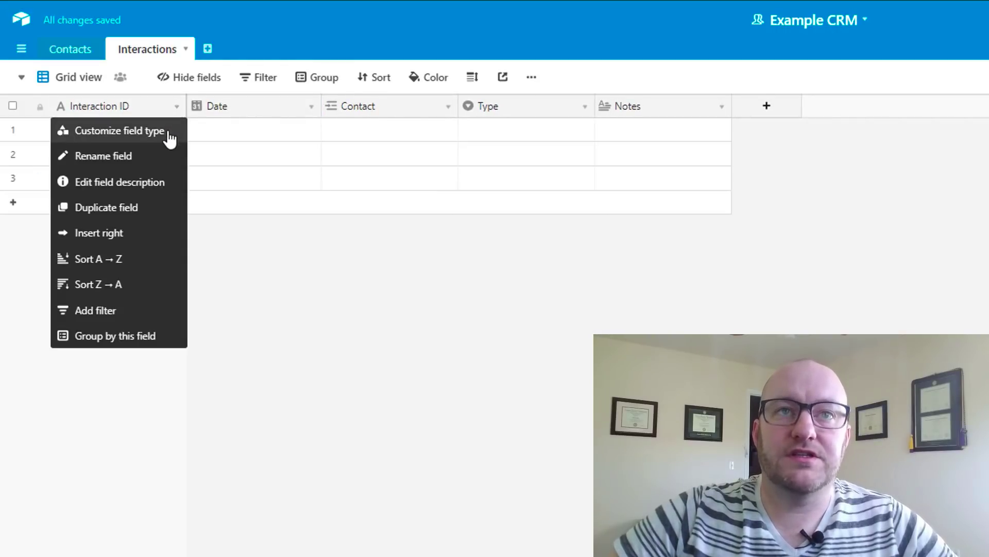
pyautogui.click(166, 137)
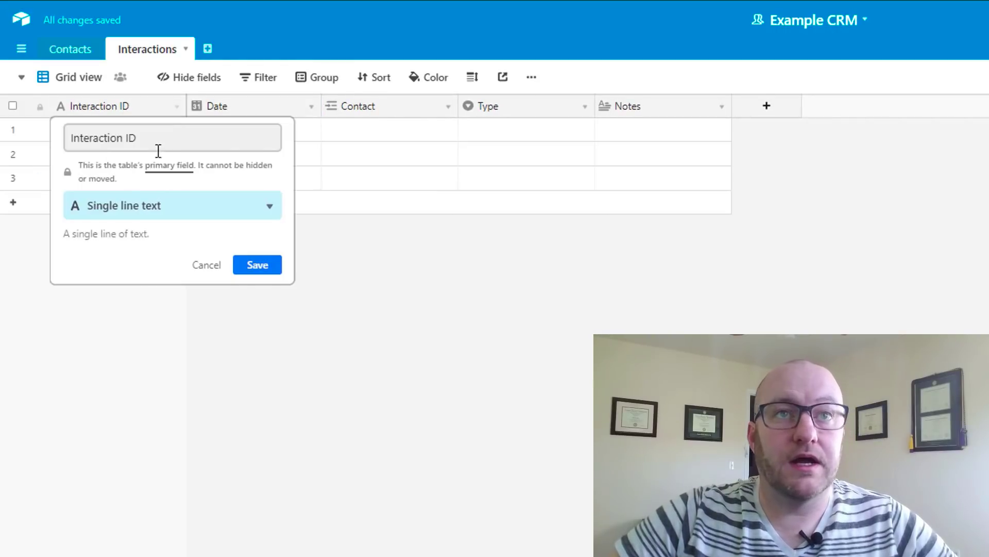
pyautogui.click(116, 211)
pyautogui.write('f')
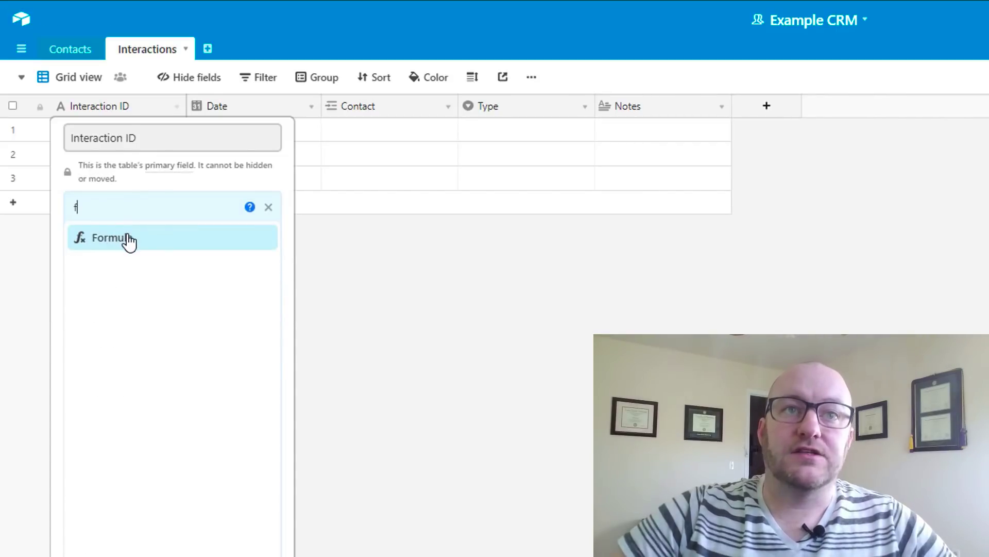
pyautogui.click(126, 239)
pyautogui.click(127, 328)
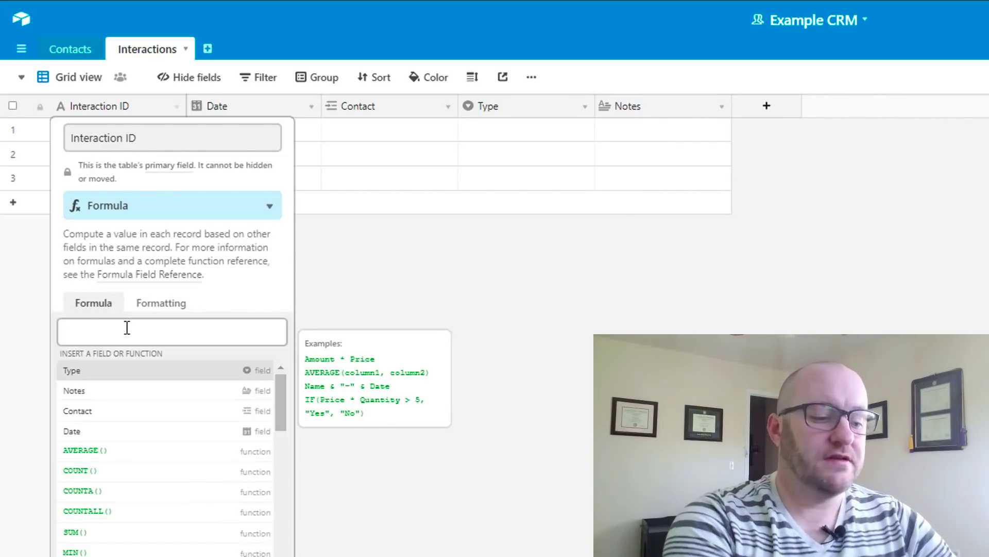
pyautogui.write('CONCATENATE(Type," - ",Contact," - ",date)')
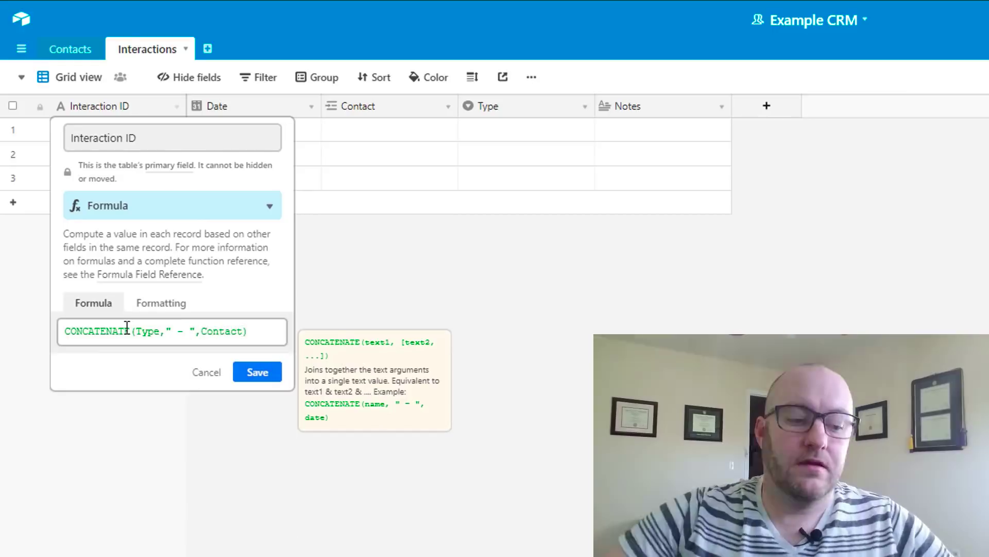
pyautogui.press('BackSpace')
pyautogui.press('BackSpace')
pyautogui.press('BackSpace')
pyautogui.press('BackSpace')
pyautogui.press('BackSpace')
pyautogui.write("DATETIME_FORMAT(Date,'M/D/YY'))")
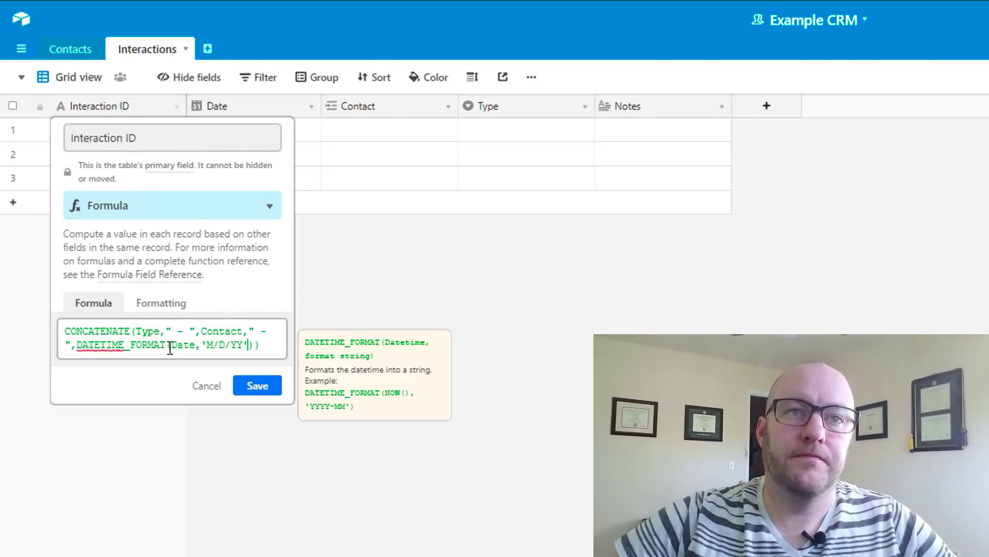
pyautogui.click(261, 385)
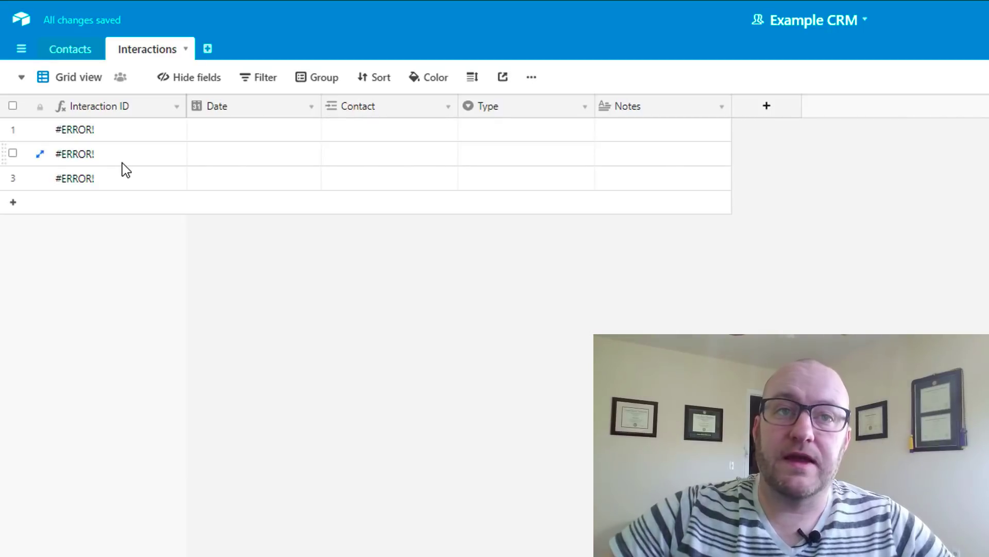
# Fill the first interaction: date 12/26/2018, linked to the existing contact, type Email
pyautogui.click(113, 130)
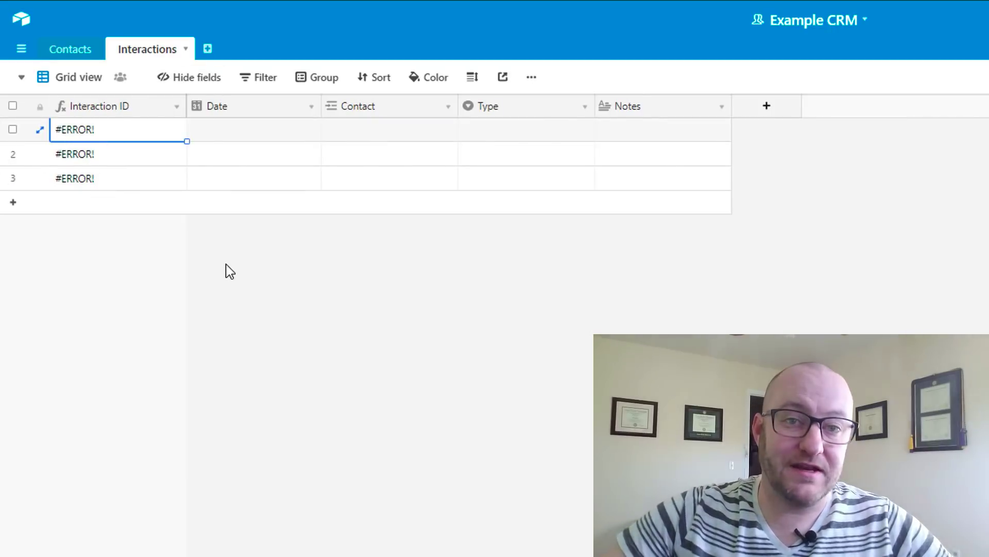
pyautogui.click(243, 132)
pyautogui.click(243, 131)
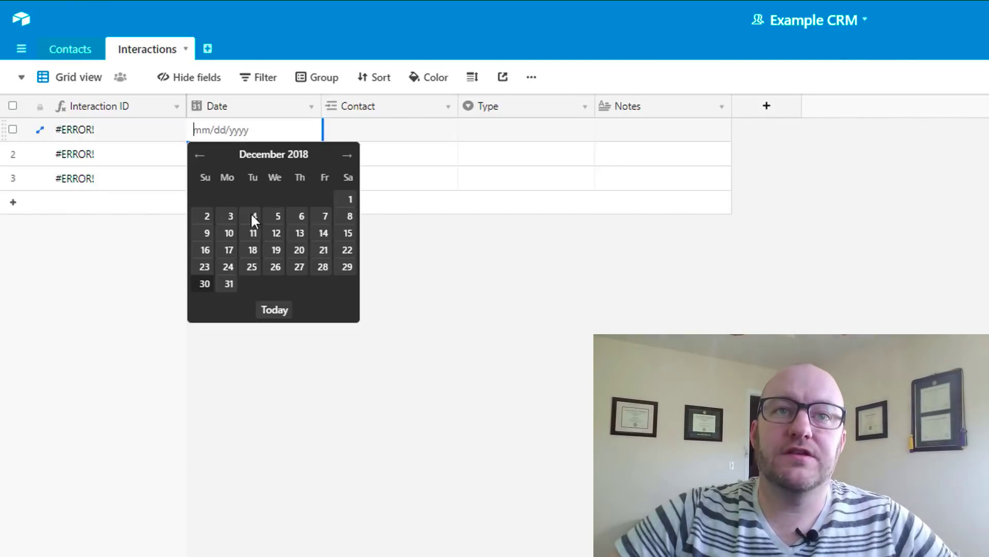
pyautogui.click(275, 267)
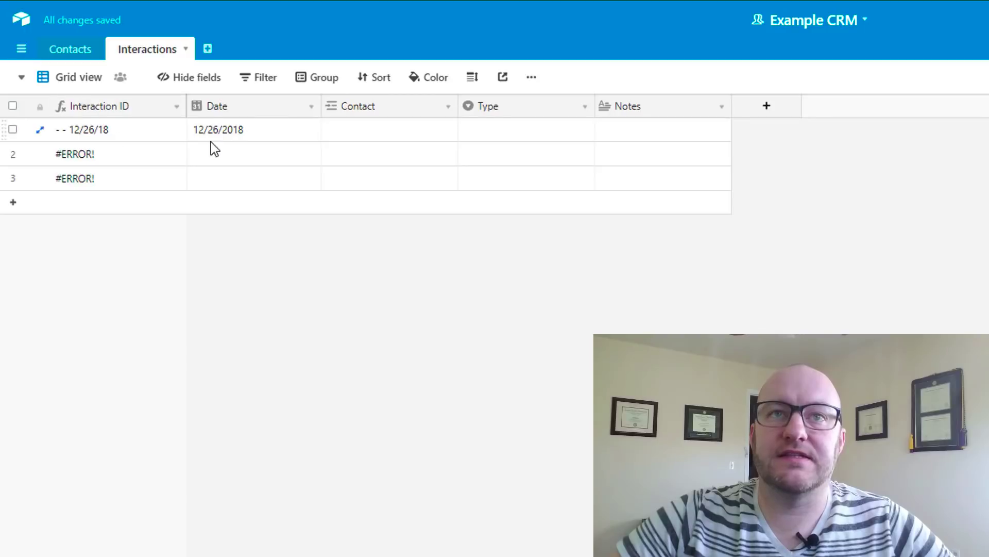
pyautogui.click(353, 133)
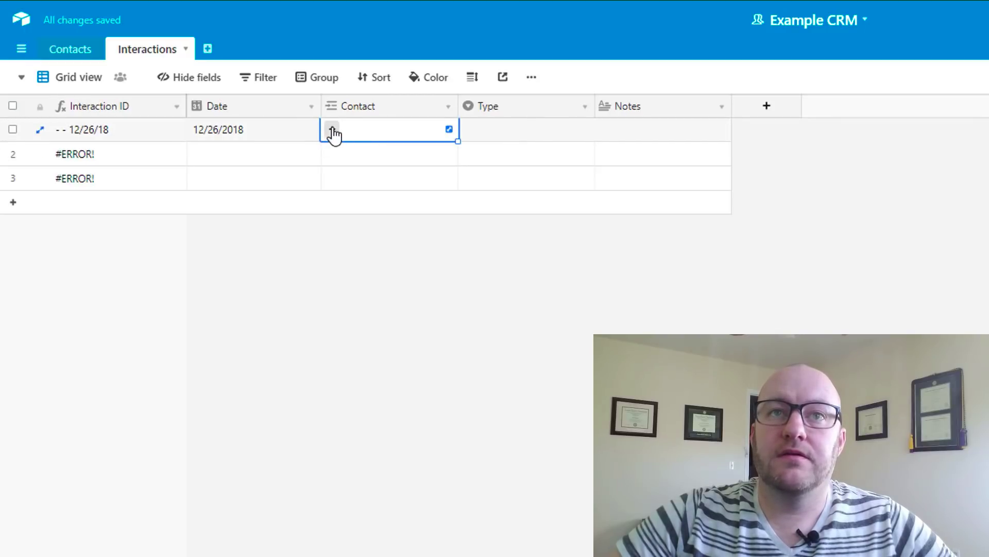
pyautogui.click(332, 132)
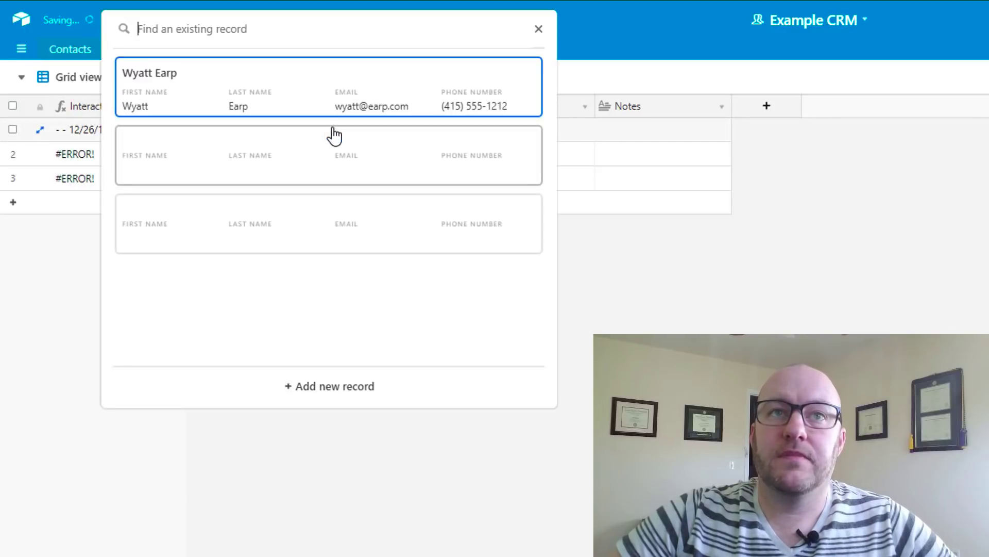
pyautogui.click(355, 98)
pyautogui.click(530, 136)
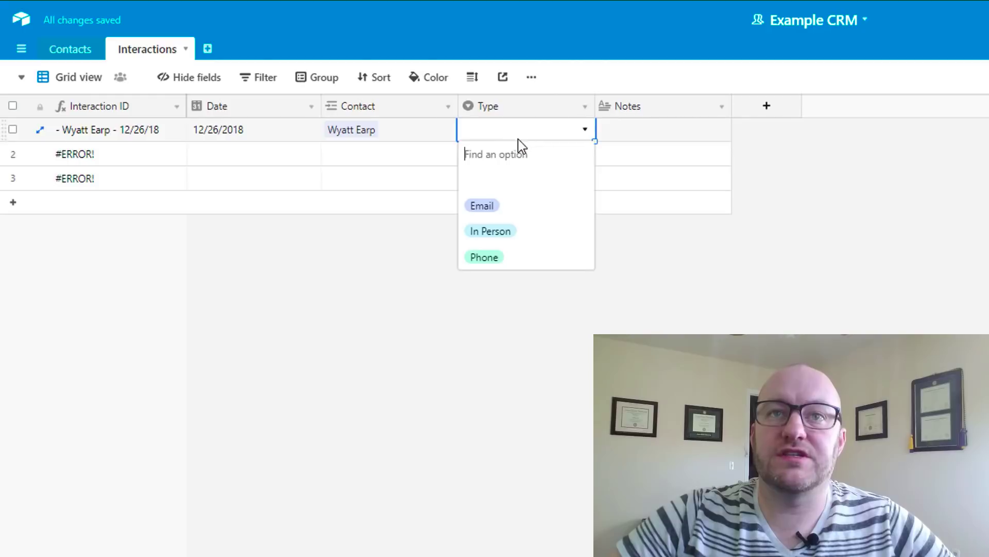
pyautogui.click(483, 206)
# Widen the Interaction ID column and delete empty rows 2 and 3
pyautogui.moveTo(186, 98); pyautogui.dragTo(220, 98)
pyautogui.click(13, 153)
pyautogui.click(12, 177)
pyautogui.rightClick(12, 180)
pyautogui.click(39, 220)
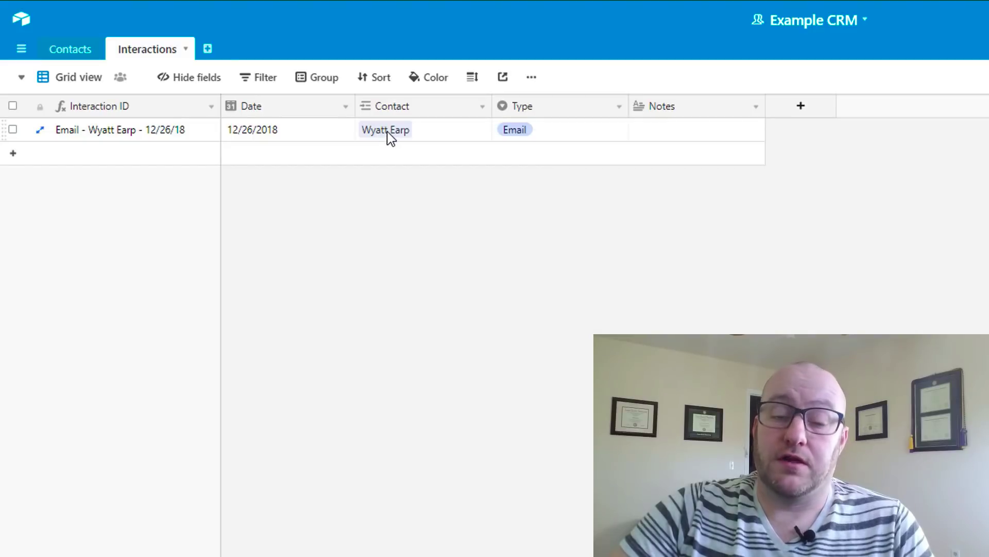
# Switch to Contacts and widen the Interactions column to show the linked interaction
pyautogui.click(76, 58)
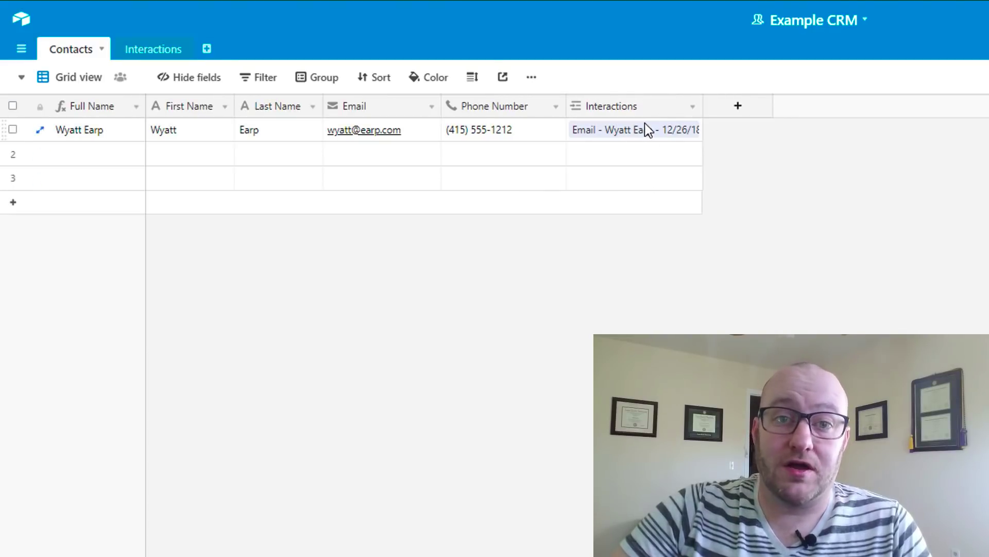
pyautogui.moveTo(702, 106)
pyautogui.mouseDown()
pyautogui.moveTo(758, 104)
pyautogui.moveTo(719, 106)
pyautogui.mouseUp()
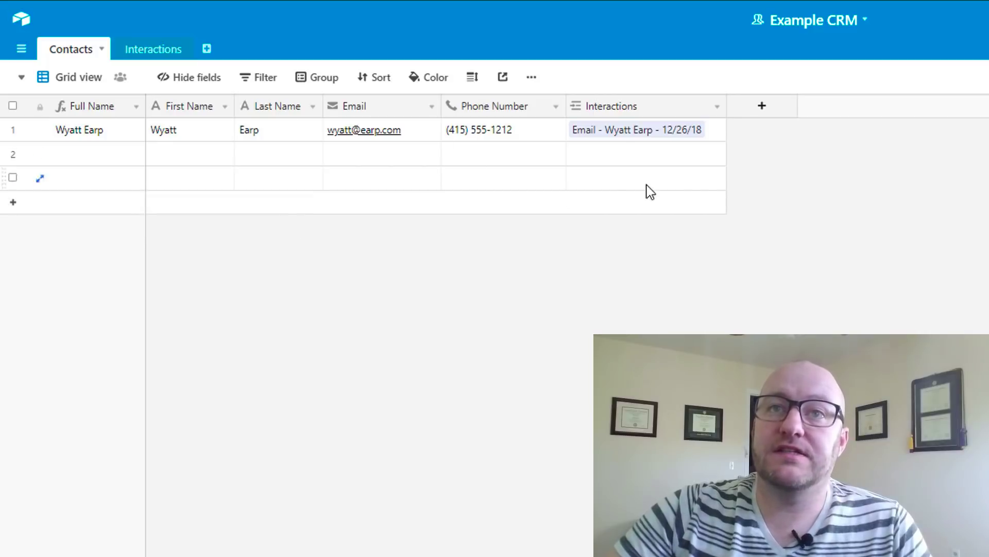
pyautogui.click(578, 133)
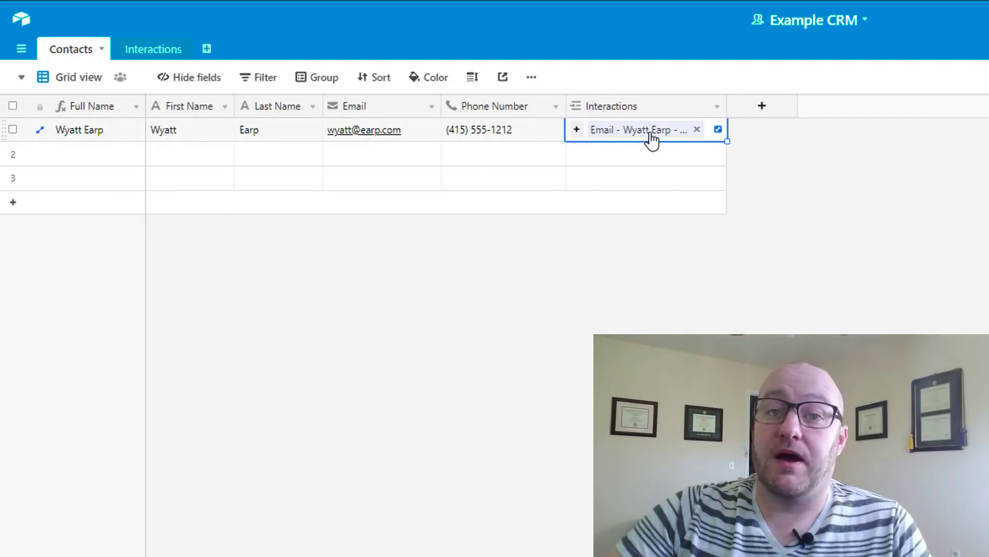
pyautogui.click(914, 209)
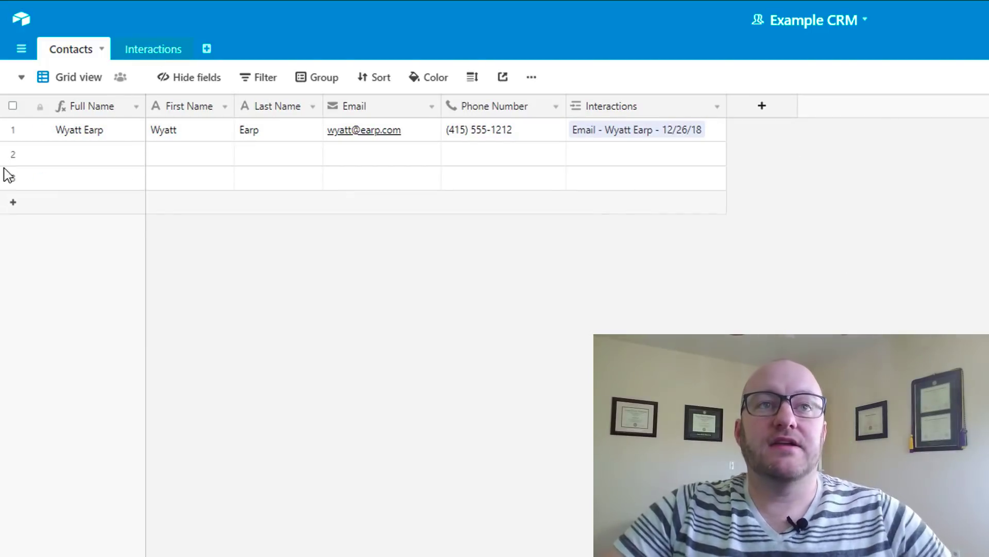
# Delete the two empty contact rows 2 and 3
pyautogui.click(13, 154)
pyautogui.click(14, 178)
pyautogui.rightClick(13, 178)
pyautogui.click(41, 219)
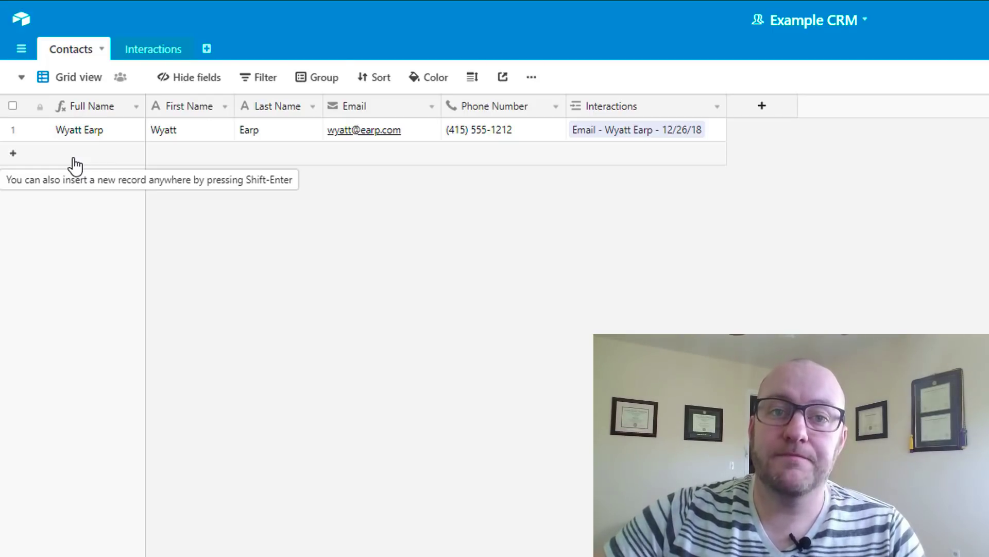
# Add a new contact record, entering the first name, last name, e-mail address and phone number
pyautogui.click(75, 165)
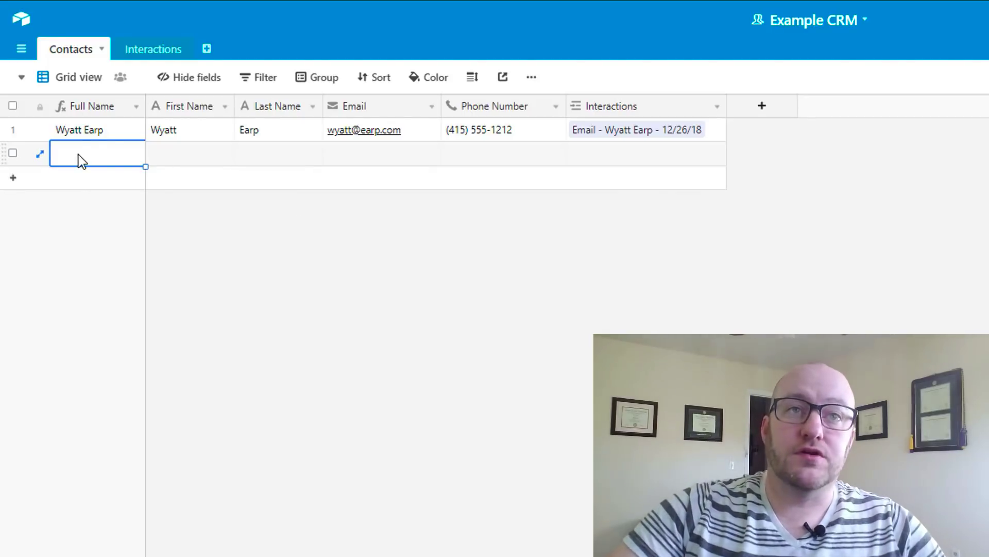
pyautogui.press('Tab')
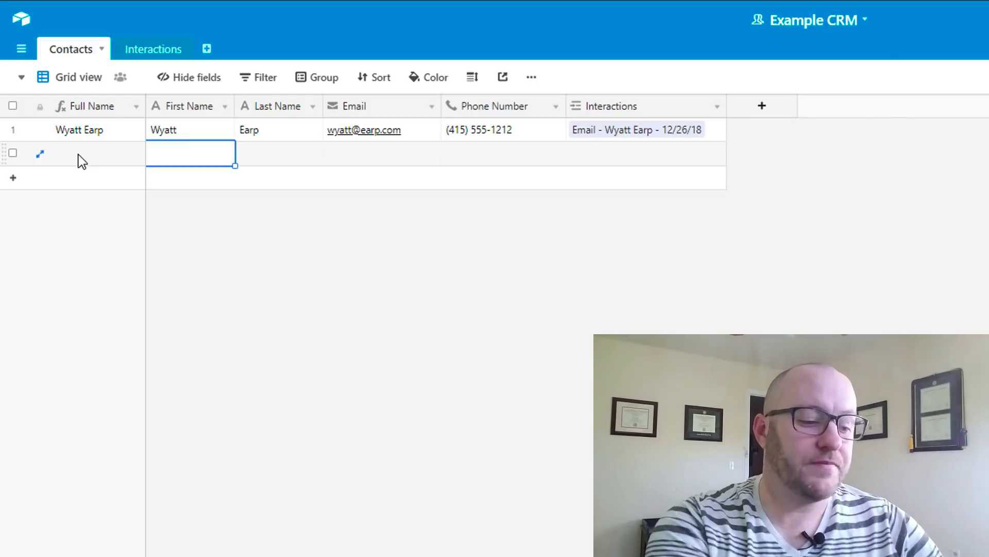
pyautogui.write('Doc')
pyautogui.press('Tab')
pyautogui.write('Holiday')
pyautogui.press('Tab')
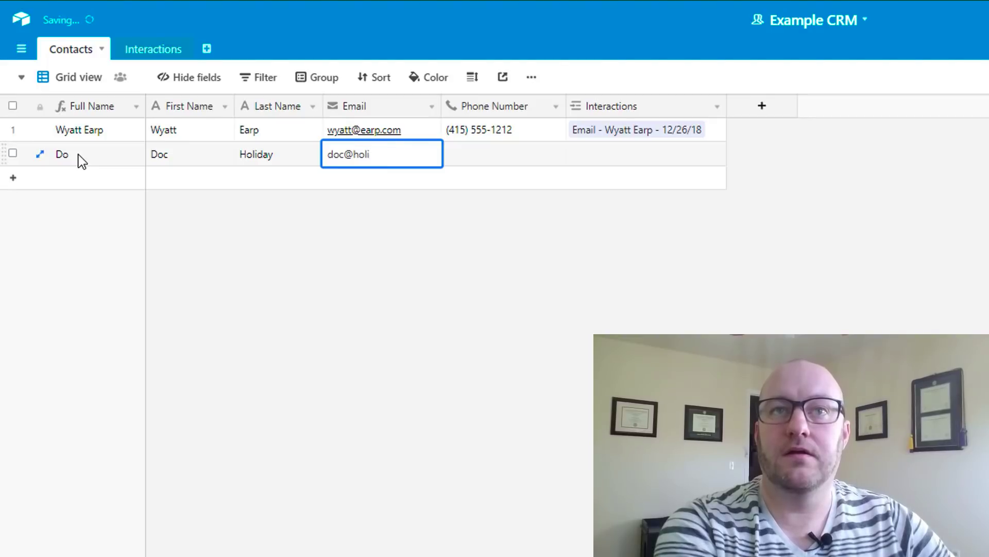
pyautogui.press('Tab')
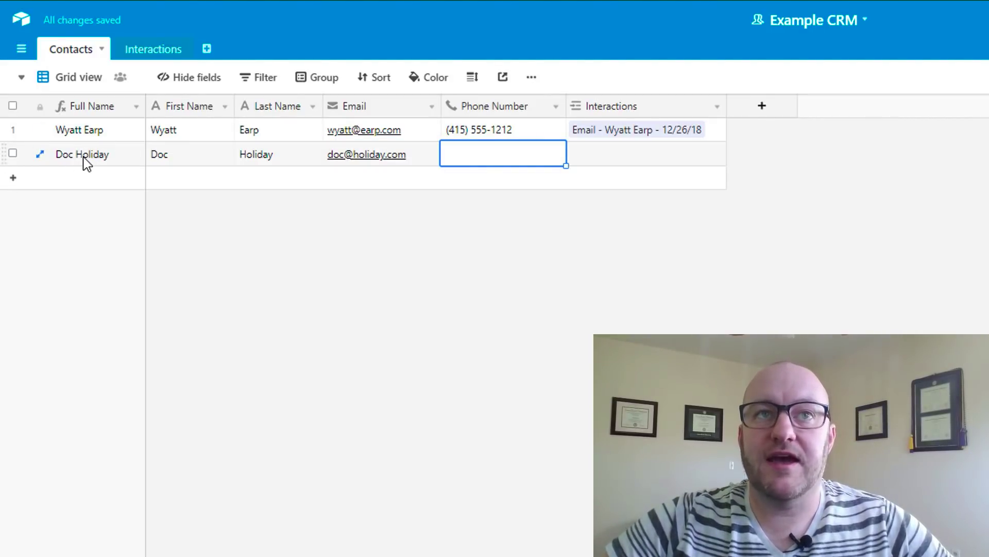
pyautogui.click(84, 158)
pyautogui.click(475, 155)
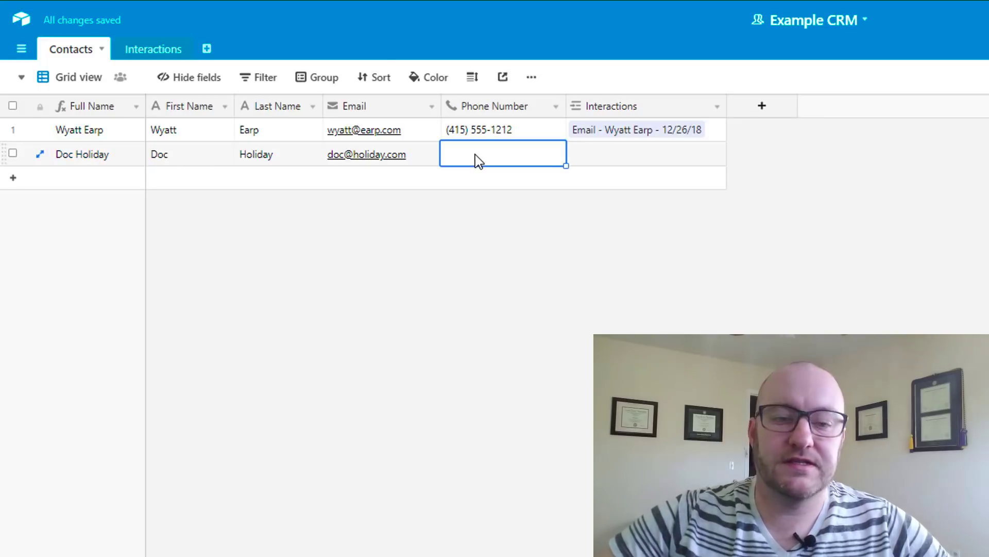
pyautogui.write('95')
pyautogui.write('1) 555-1212')
pyautogui.press('Tab')
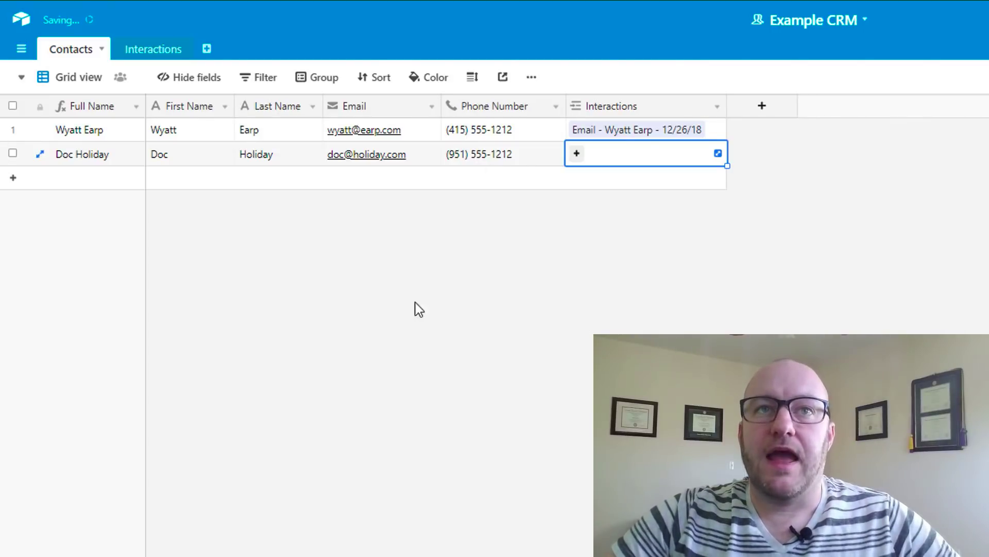
# Add an interaction dated today (12/30/2018) and link it to the second contact
pyautogui.click(156, 51)
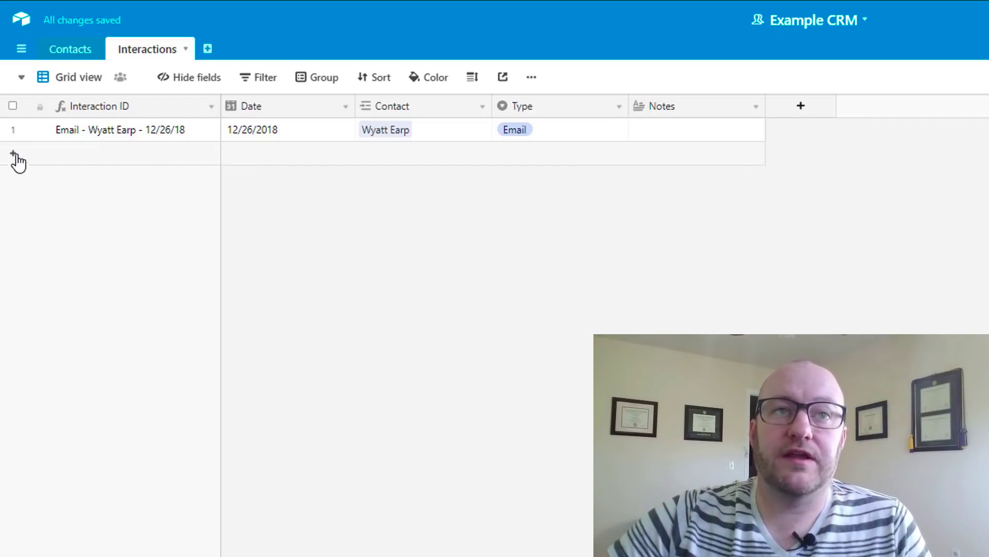
pyautogui.click(247, 158)
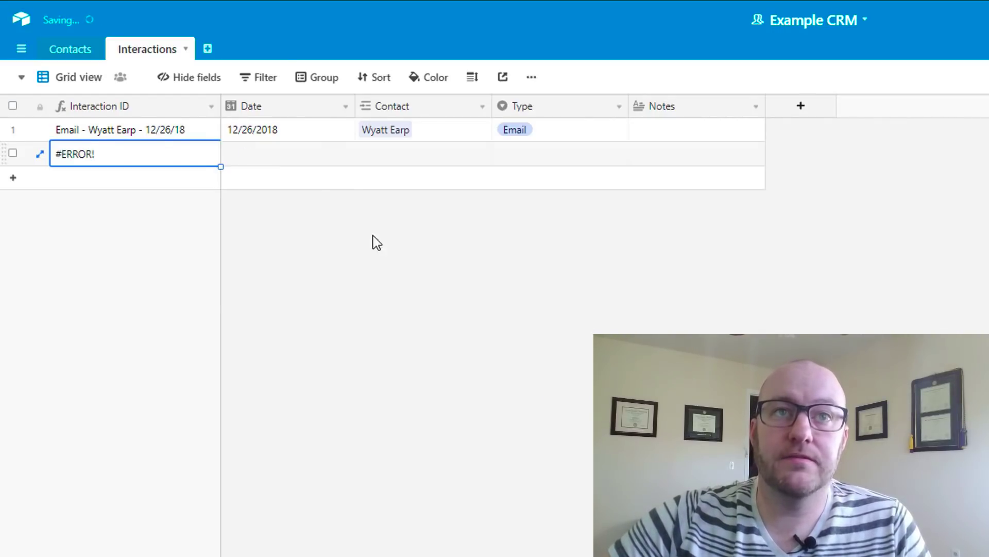
pyautogui.click(270, 153)
pyautogui.click(270, 154)
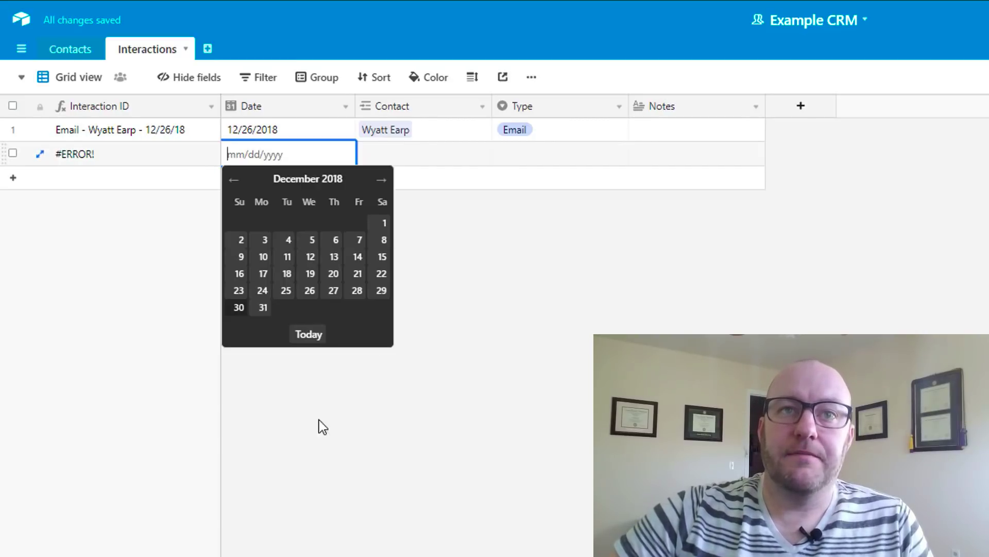
pyautogui.click(308, 334)
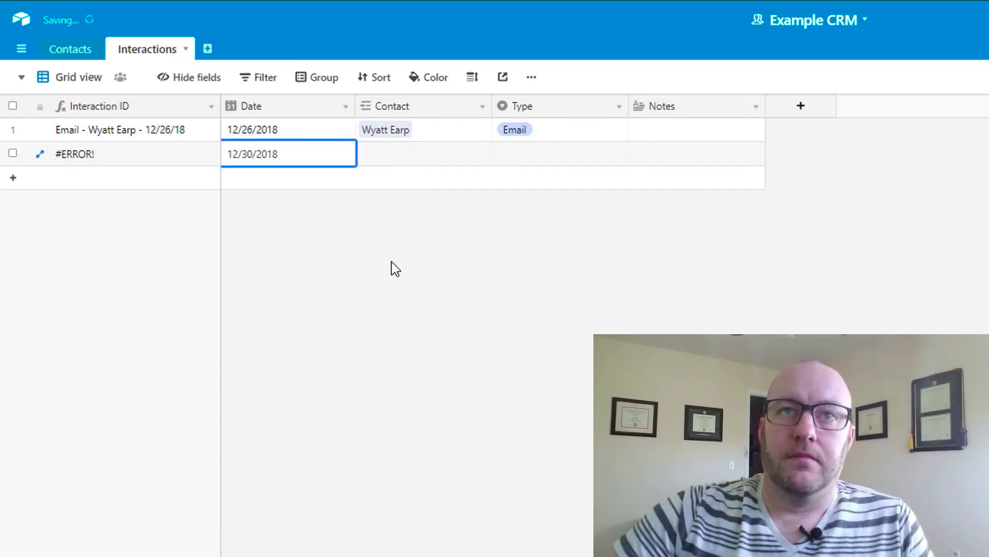
pyautogui.click(400, 159)
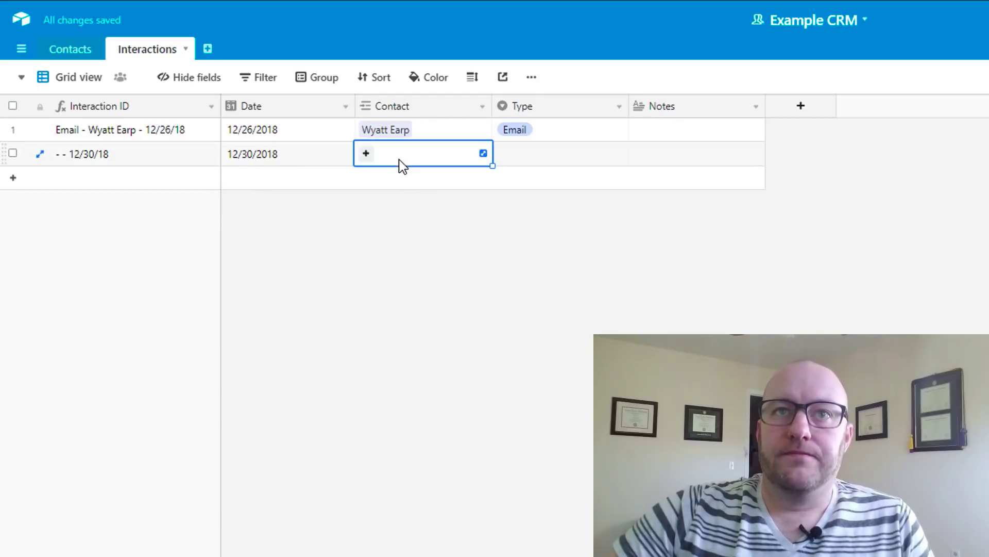
pyautogui.click(366, 154)
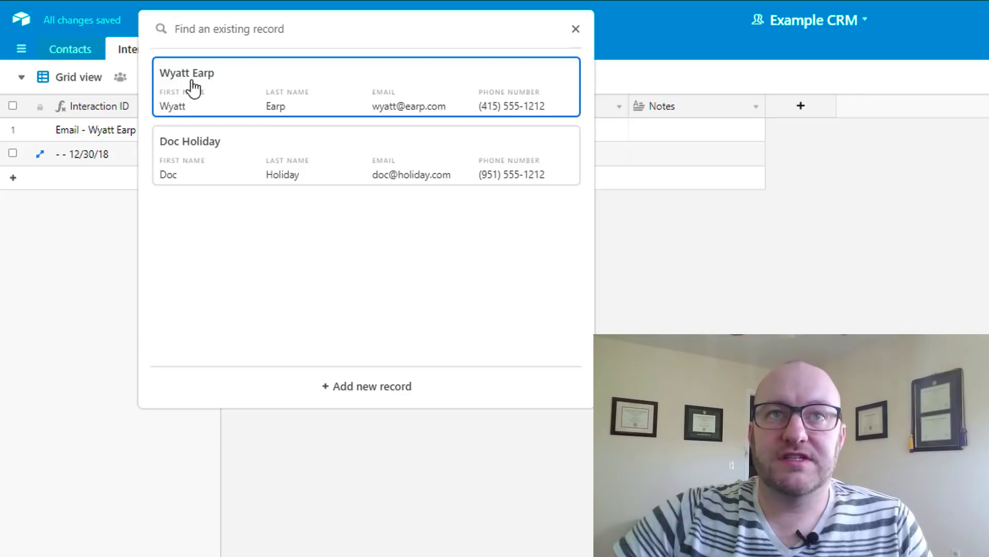
pyautogui.click(206, 163)
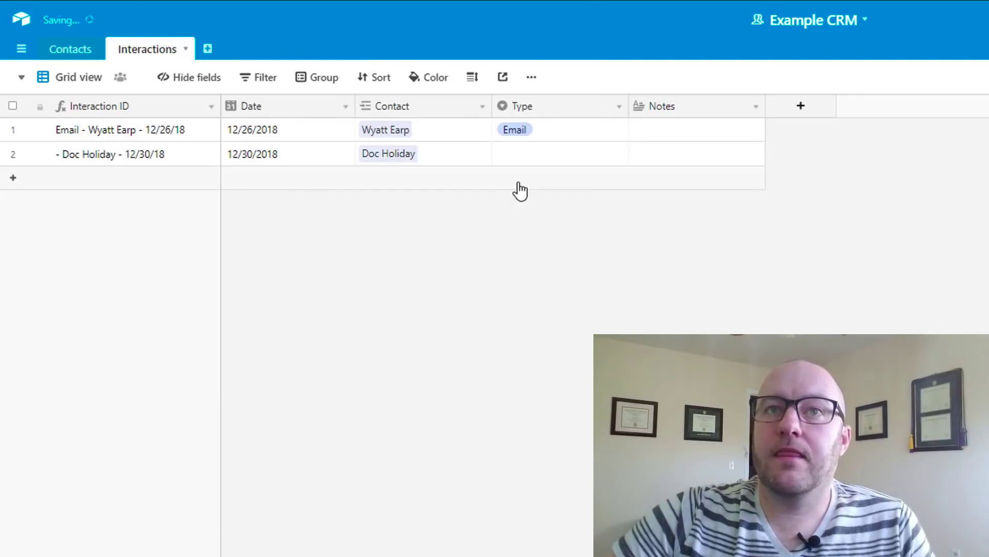
# Set the interaction's type to Phone and its notes to 'example notes'
pyautogui.click(533, 160)
pyautogui.click(533, 160)
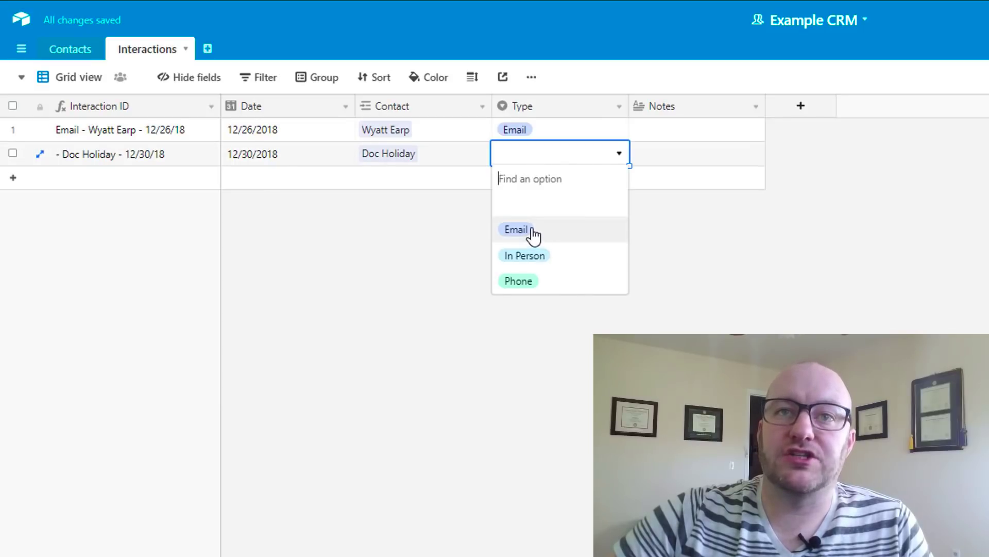
pyautogui.click(536, 280)
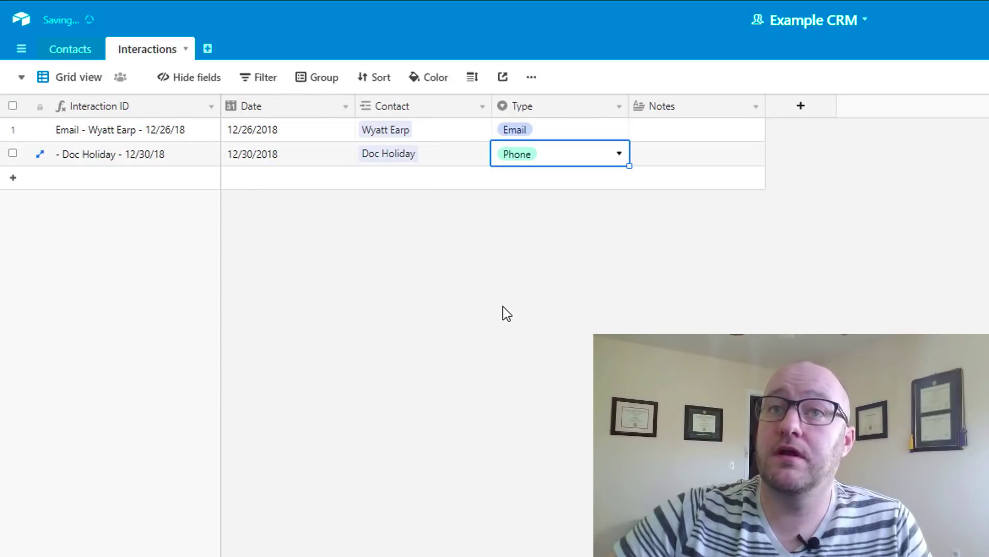
pyautogui.click(654, 157)
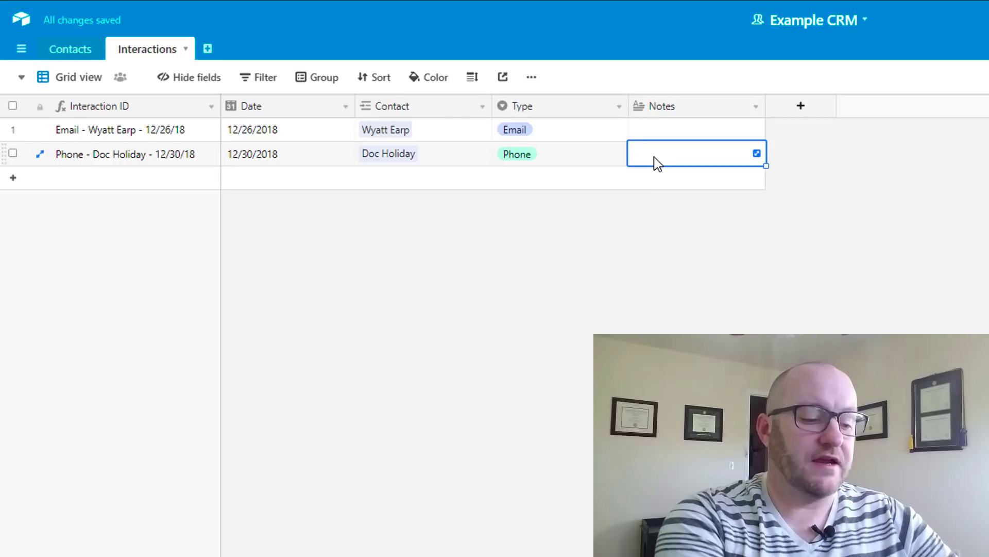
pyautogui.write('exqamp')
pyautogui.press('BackSpace')
pyautogui.press('BackSpace')
pyautogui.press('BackSpace')
pyautogui.press('BackSpace')
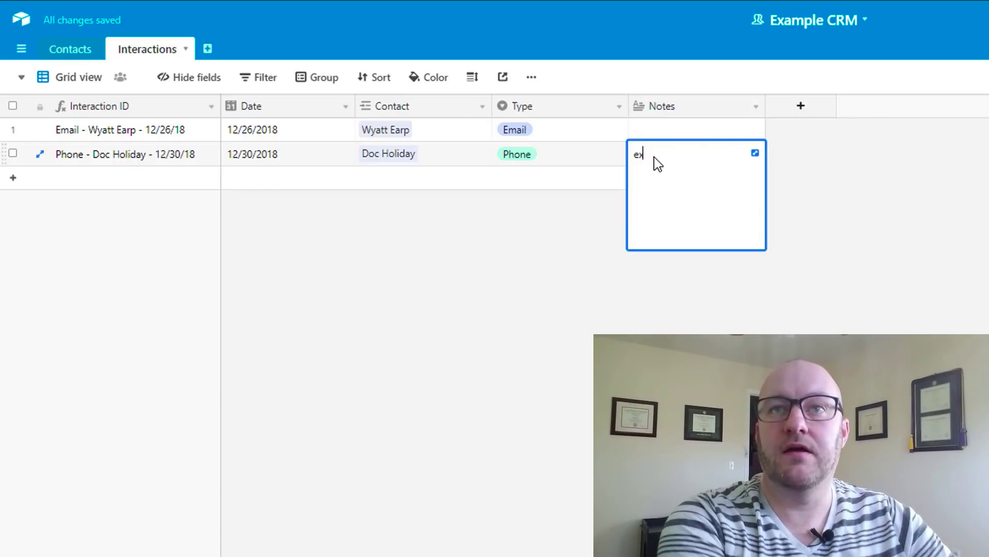
pyautogui.write('ample notes')
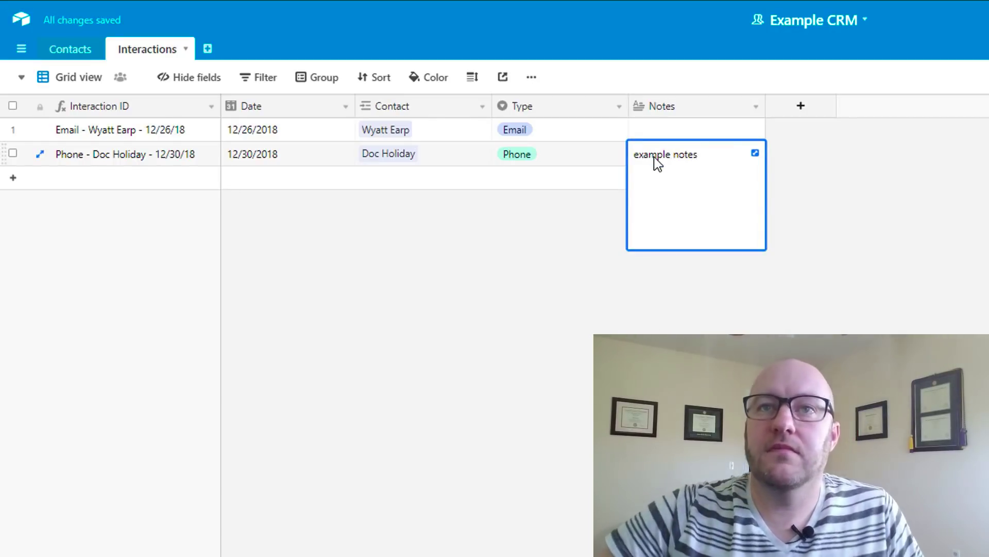
pyautogui.click(494, 338)
pyautogui.click(72, 52)
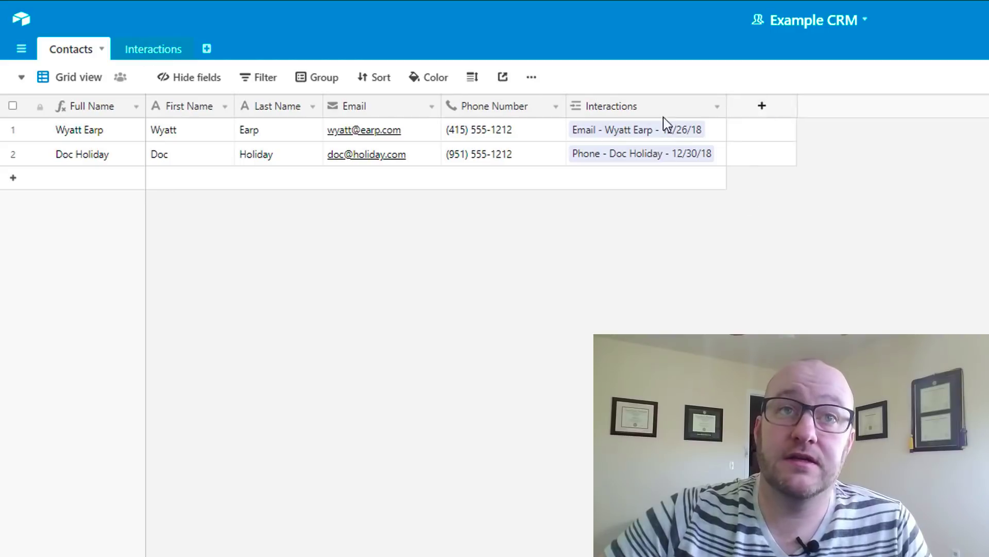
# Add an Email interaction with the second contact dated 12/11/2018
pyautogui.click(150, 52)
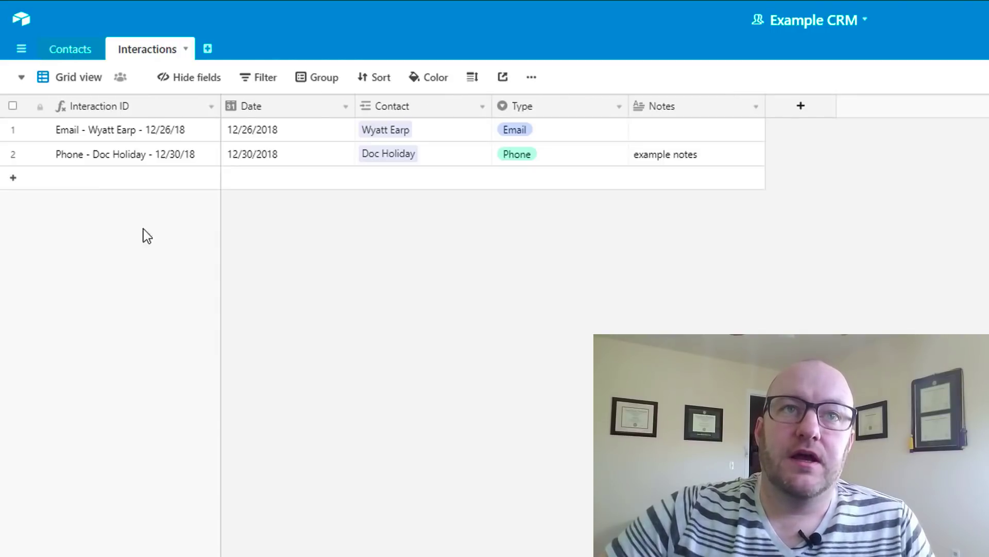
pyautogui.click(109, 177)
pyautogui.click(368, 180)
pyautogui.click(367, 179)
pyautogui.click(243, 183)
pyautogui.doubleClick(530, 186)
pyautogui.click(526, 252)
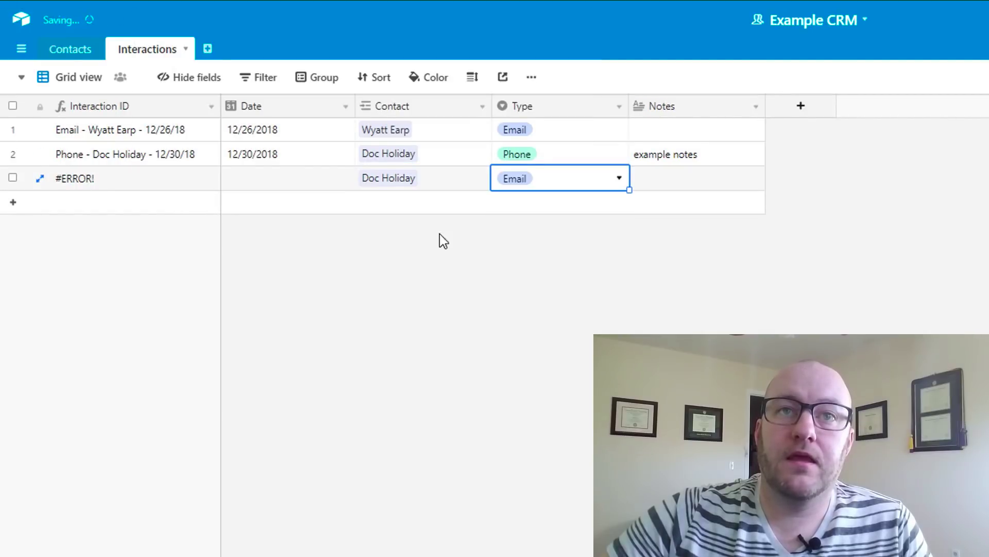
pyautogui.click(280, 178)
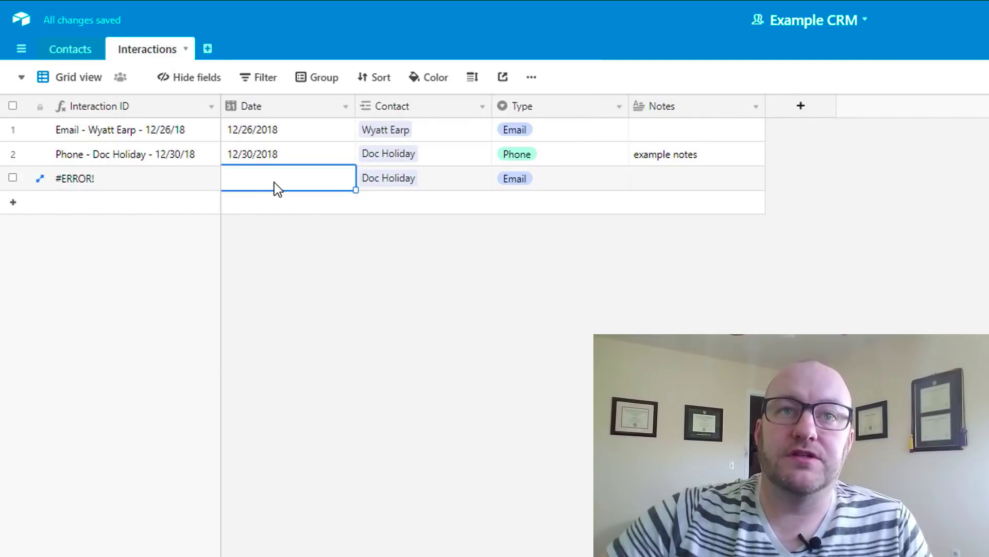
pyautogui.click(275, 186)
pyautogui.click(287, 282)
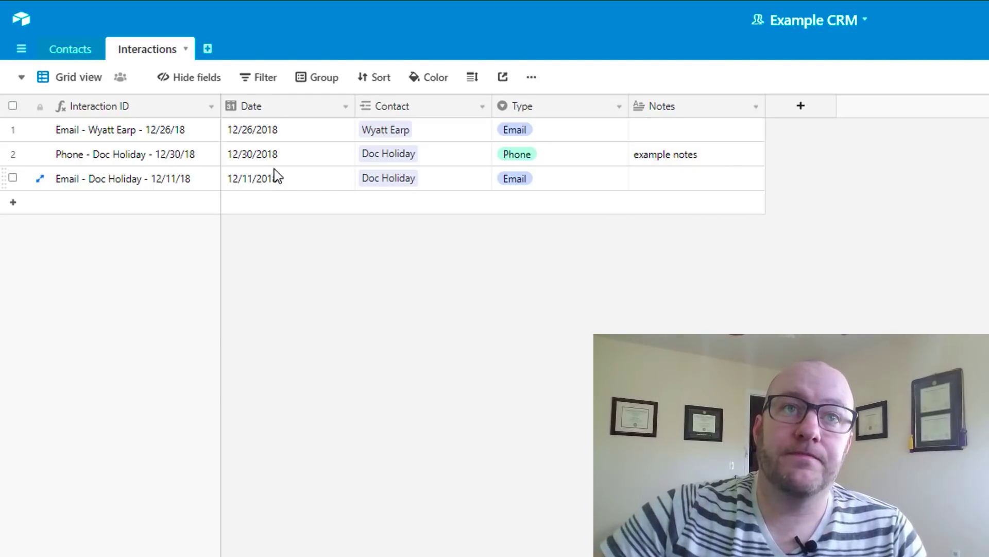
# In the Contacts table, widen the Interactions column so the second contact's two interactions both show
pyautogui.click(73, 51)
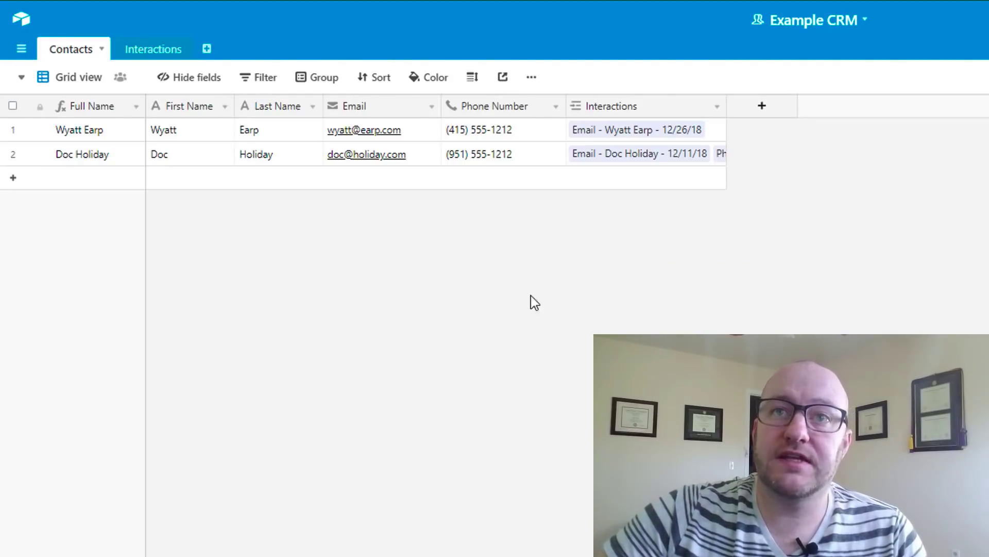
pyautogui.moveTo(726, 105); pyautogui.dragTo(861, 109)
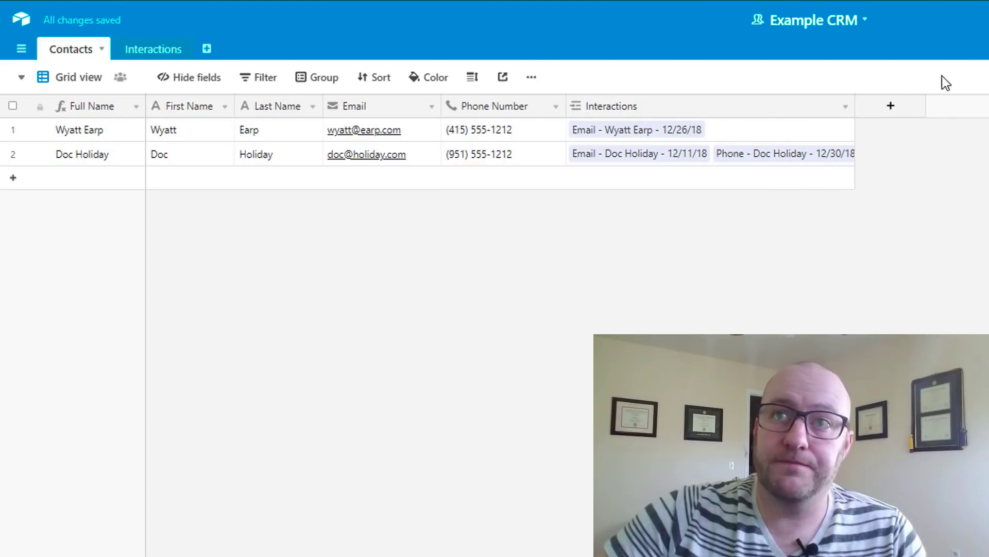
pyautogui.click(845, 107)
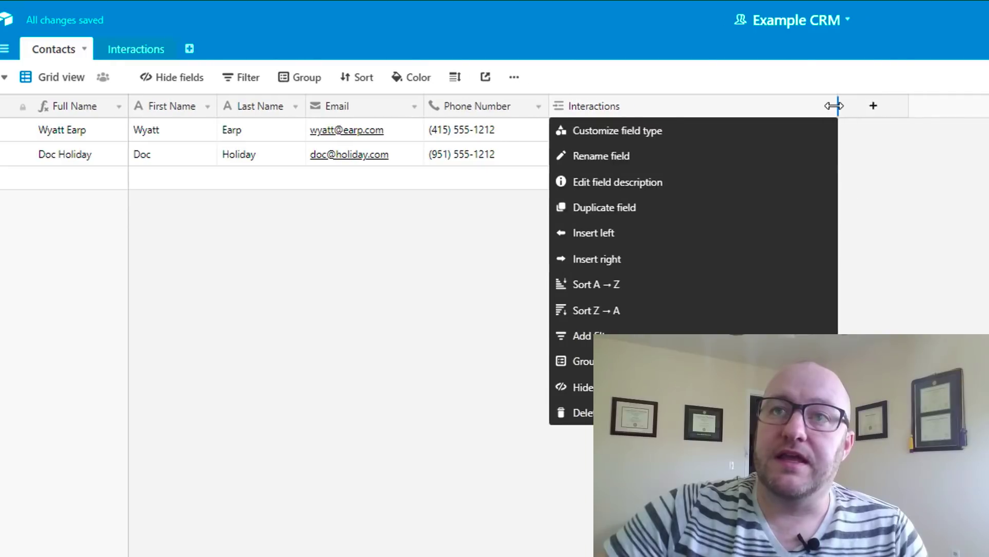
pyautogui.click(848, 108)
# Add a new Rollup field named 'Most Recent Interaction' to the Contacts table
pyautogui.click(343, 115)
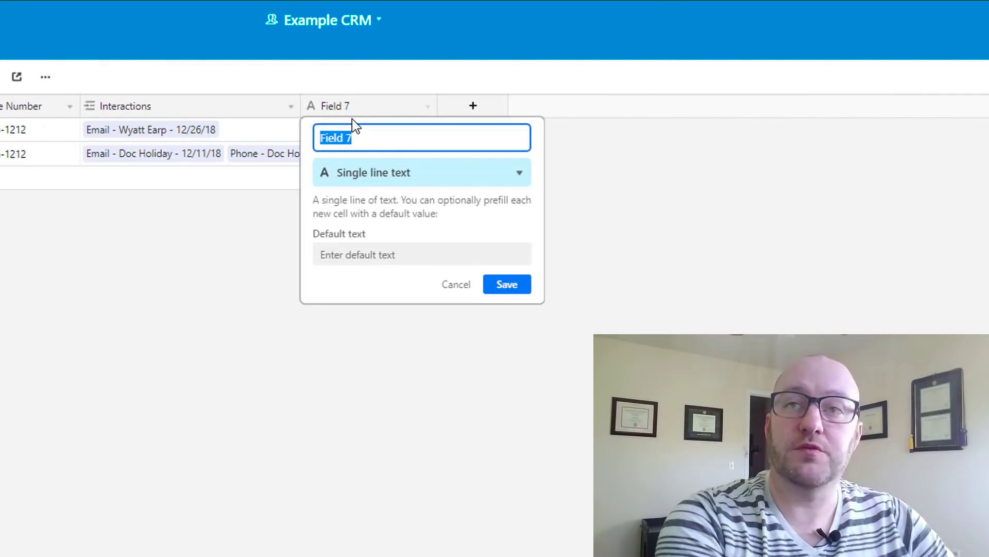
pyautogui.write('Most Re')
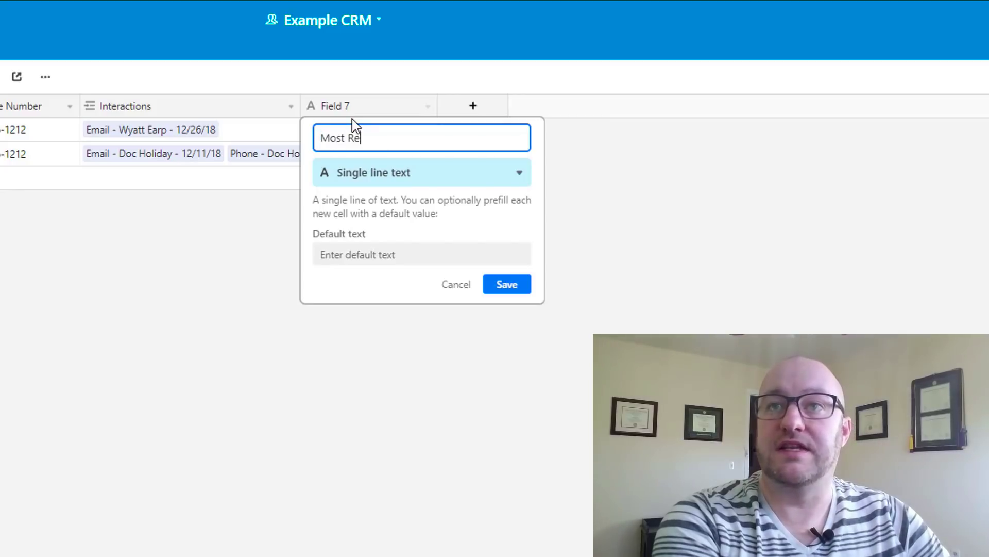
pyautogui.write('cent Interaction')
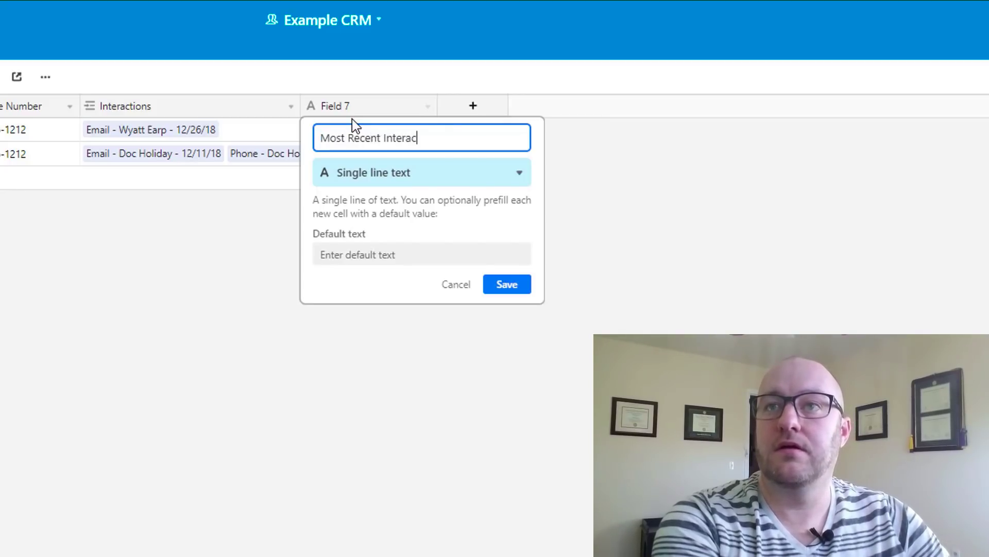
pyautogui.press('Tab')
pyautogui.write('rol')
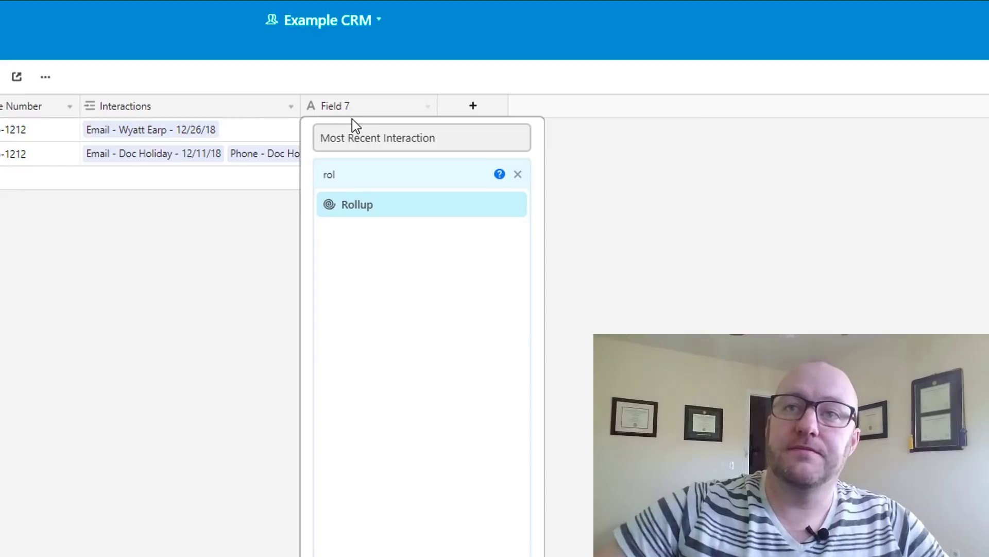
pyautogui.click(384, 215)
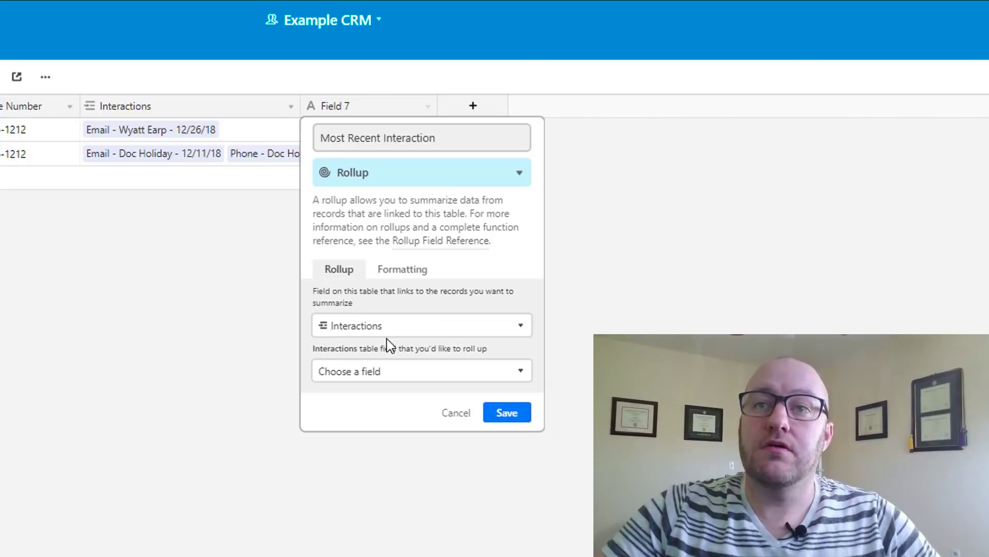
# Roll up the linked Interactions' Date field with MAX(values) and save the field
pyautogui.click(360, 370)
pyautogui.click(352, 525)
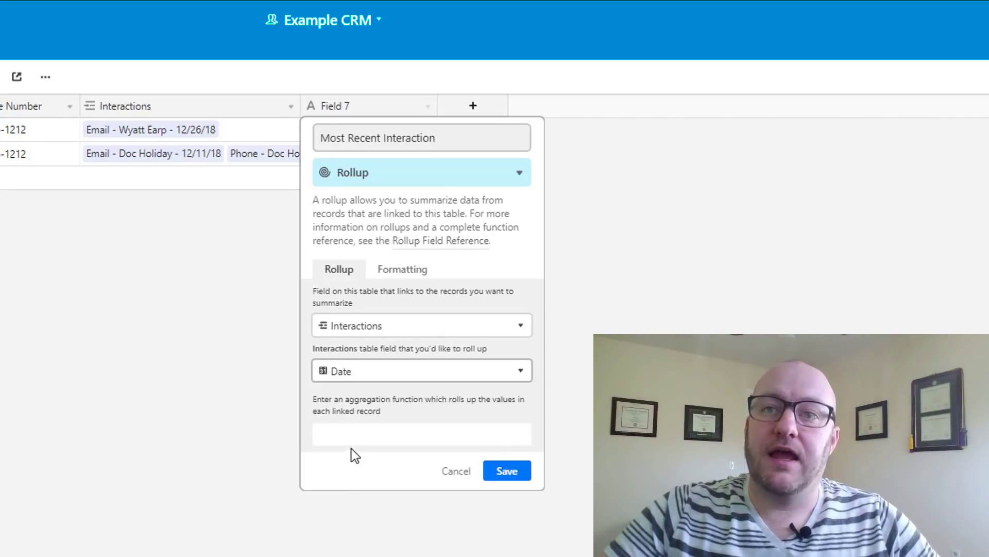
pyautogui.click(349, 435)
pyautogui.write('ma')
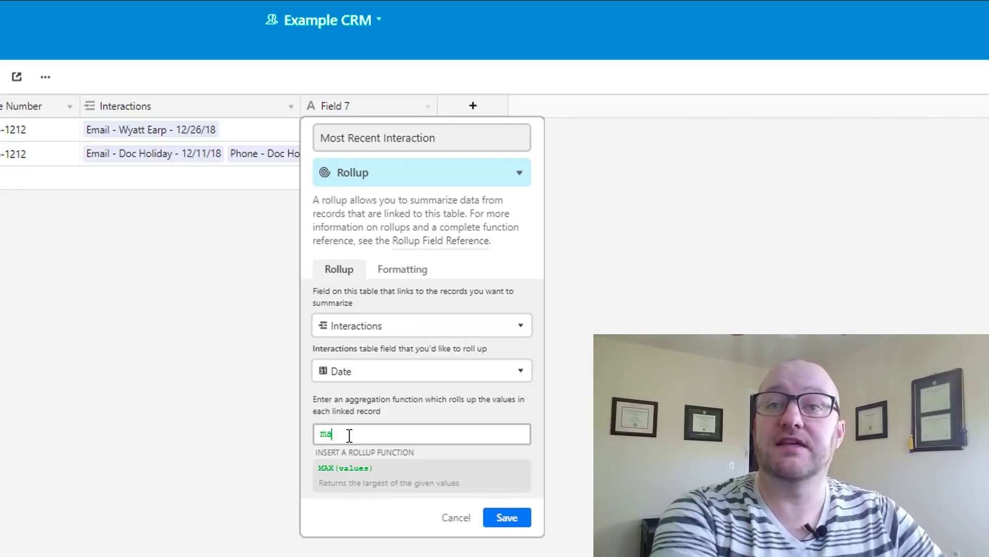
pyautogui.click(386, 485)
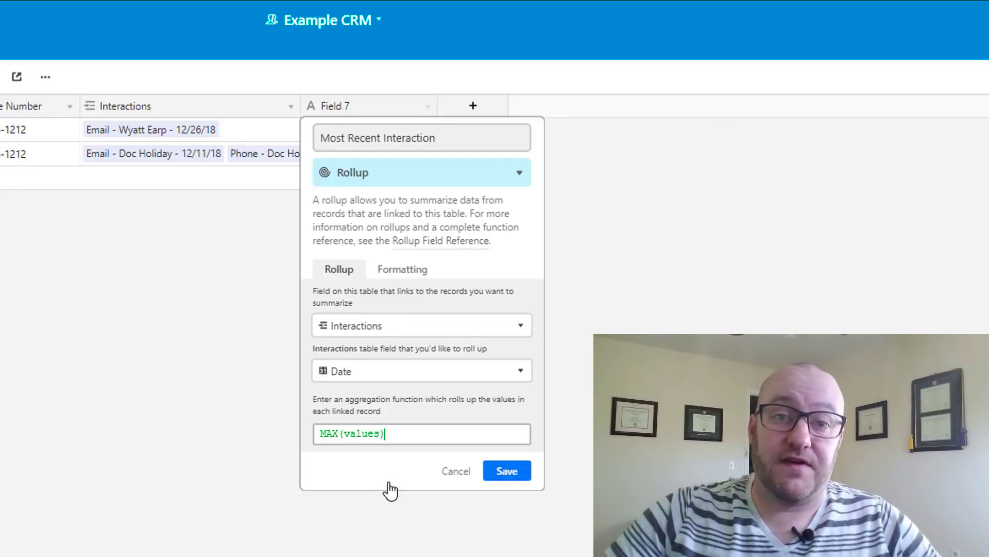
pyautogui.click(512, 471)
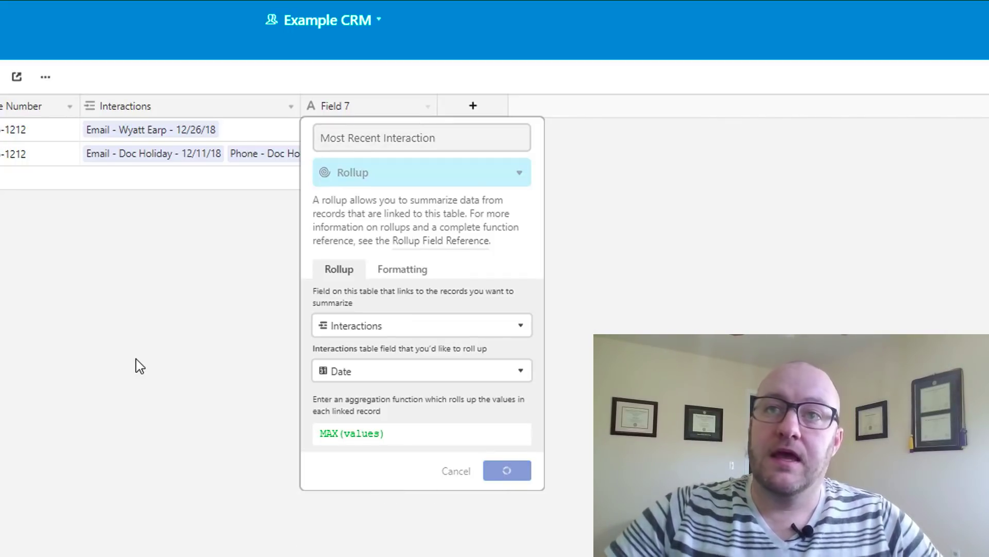
# Widen the Most Recent Interaction and Interactions columns, confirming latest dates 12/30/2018 and 12/26/2018
pyautogui.click(347, 156)
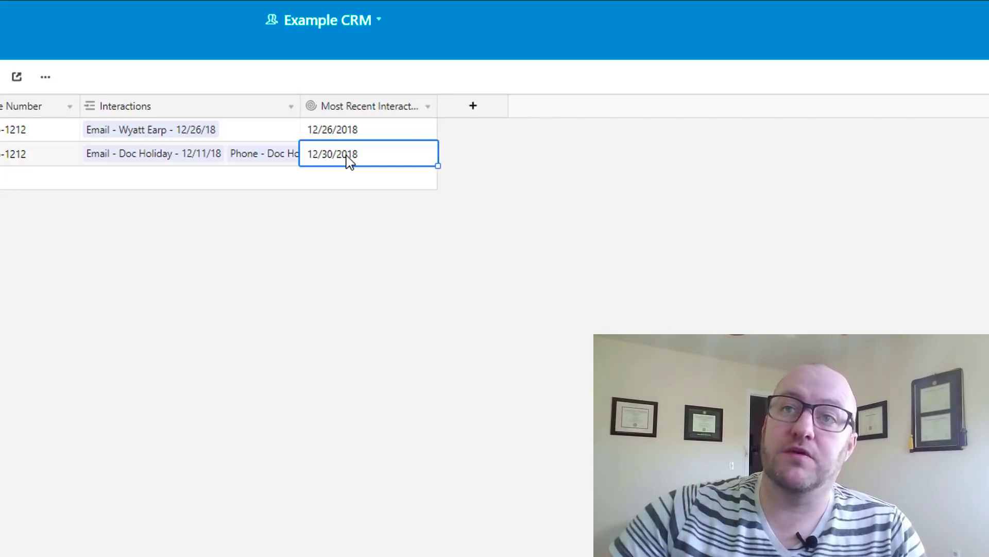
pyautogui.moveTo(437, 106); pyautogui.dragTo(448, 106)
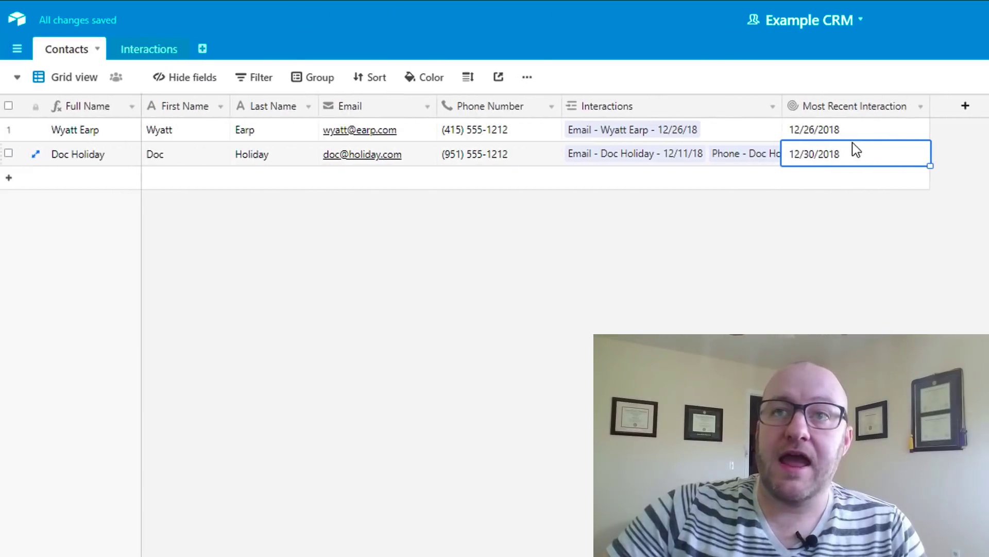
pyautogui.click(818, 129)
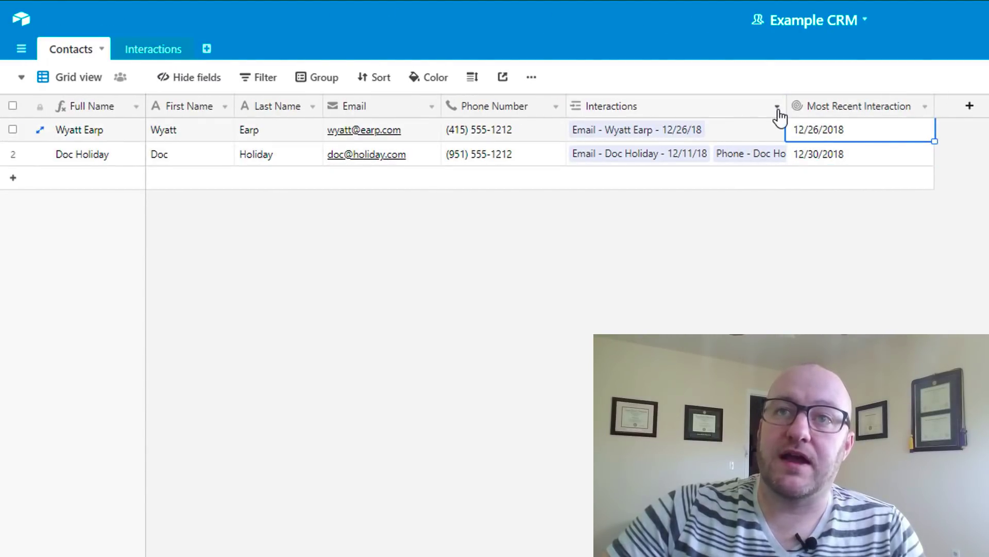
pyautogui.moveTo(786, 105); pyautogui.dragTo(906, 118)
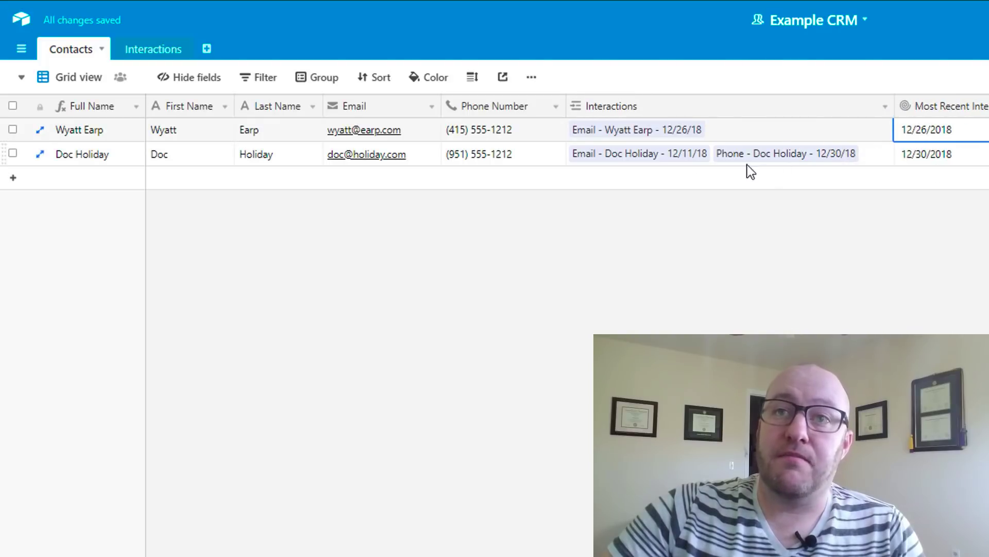